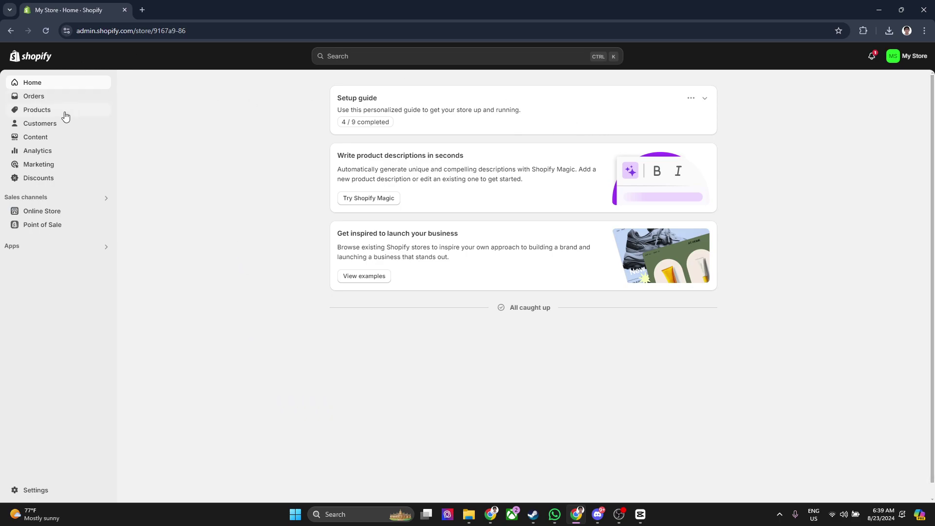
Step: Go to the store's Discounts page from the admin sidebar
click(49, 183)
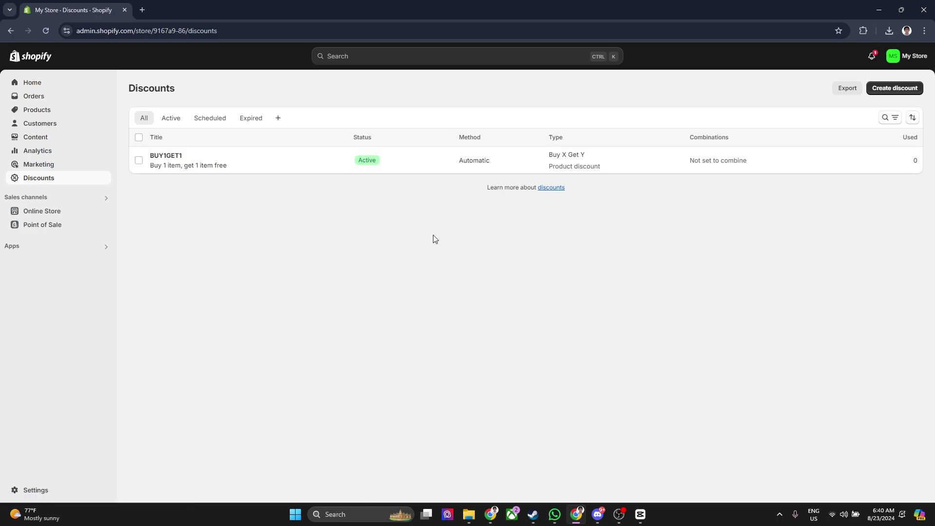
Step: Begin a new discount of the Amount off order type
click(892, 89)
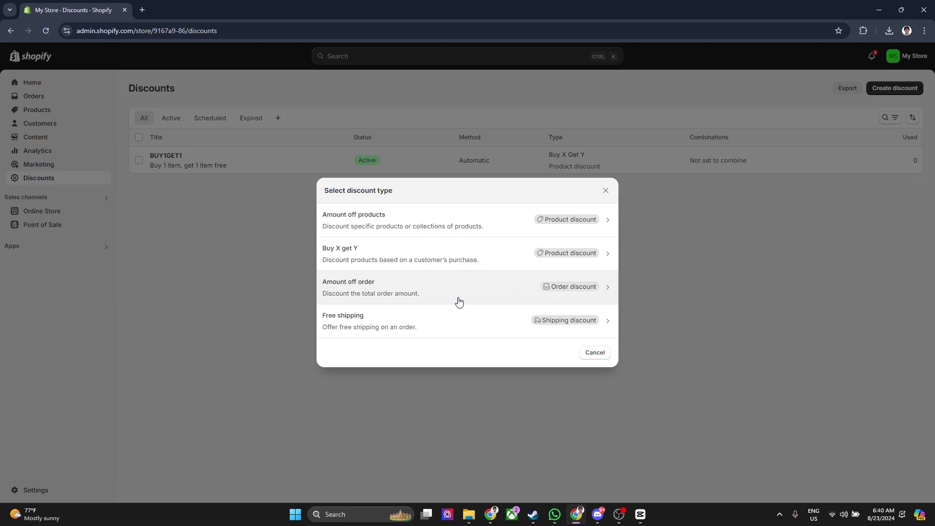
click(421, 287)
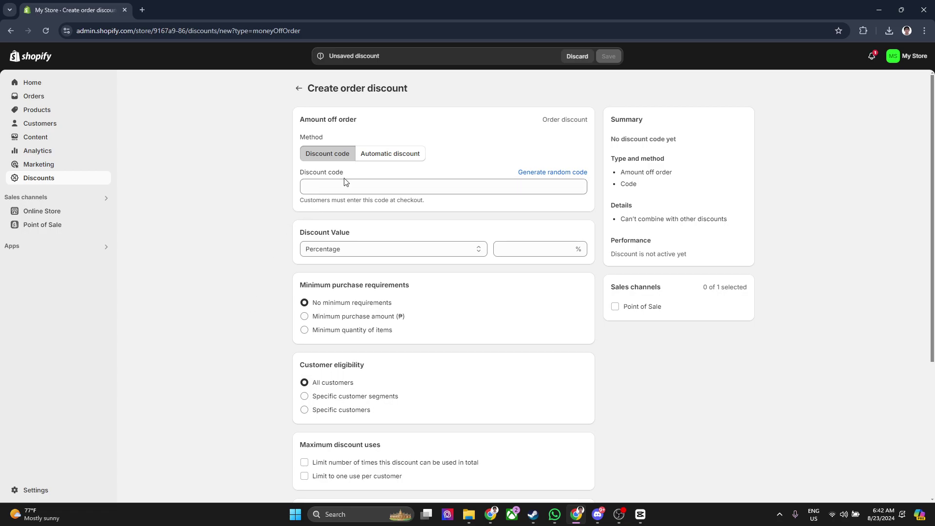
Step: Switch the method to Automatic and title the discount 10OFF
click(389, 153)
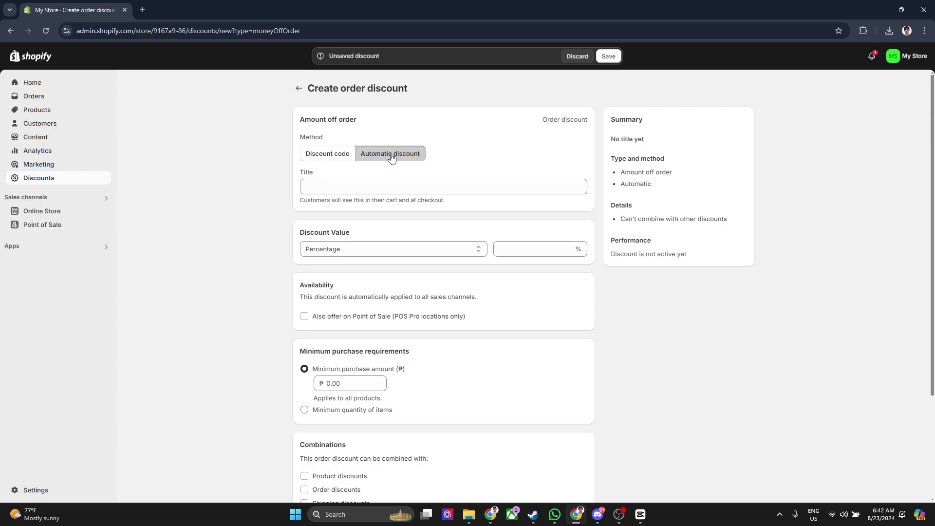
click(356, 185)
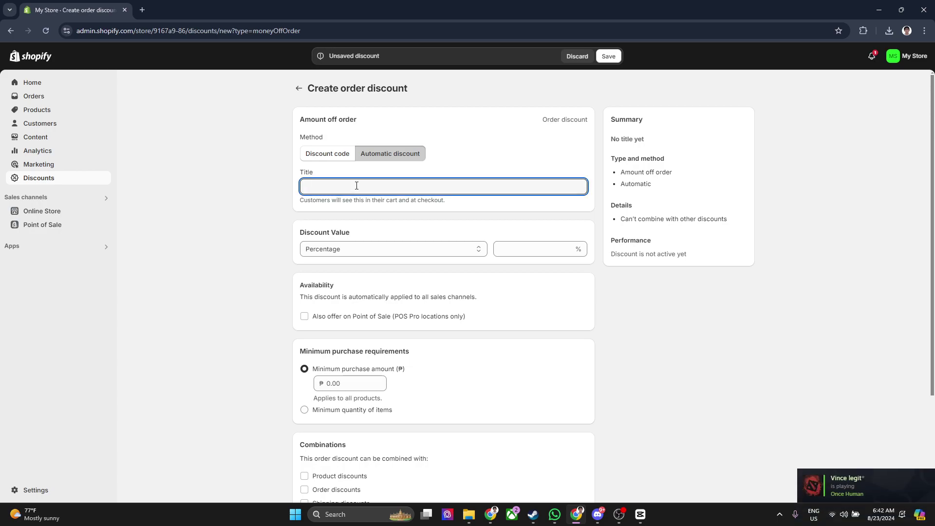
text(10)
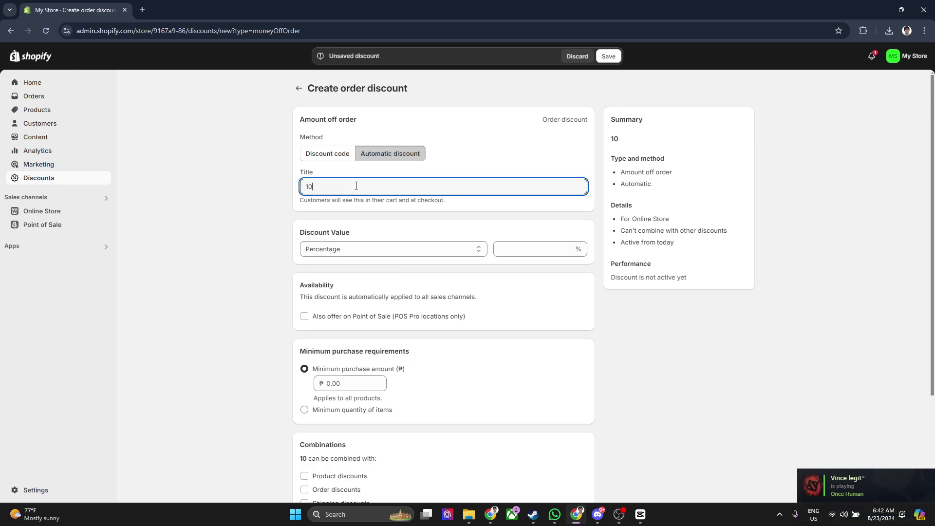
text(Off)
key(BackSpace)
key(BackSpace)
text(FF)
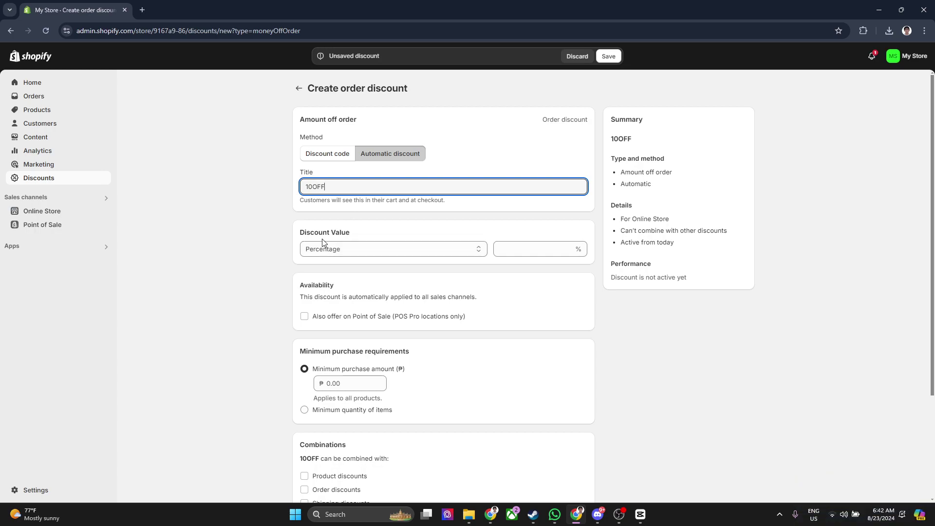
Step: Keep the value as a Percentage and set it to 10% off the entire order
click(365, 254)
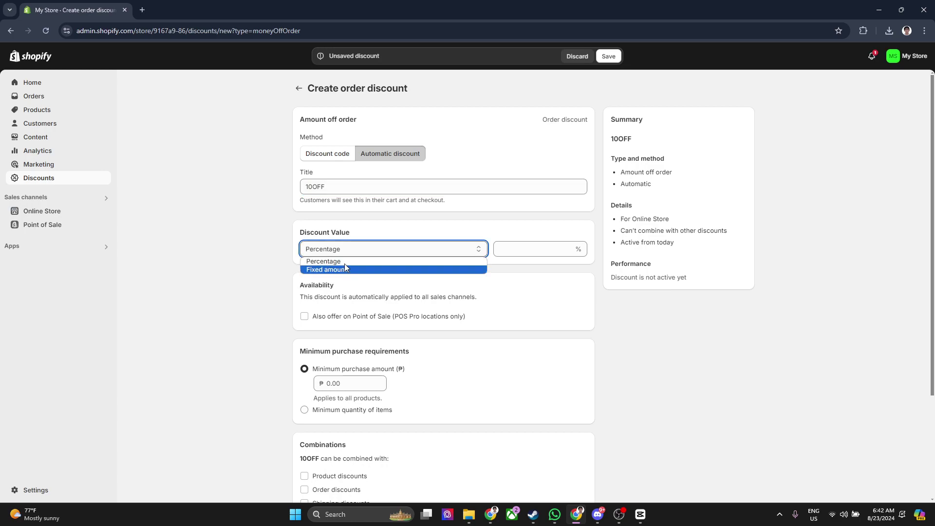
click(349, 249)
click(522, 252)
text(10)
click(676, 386)
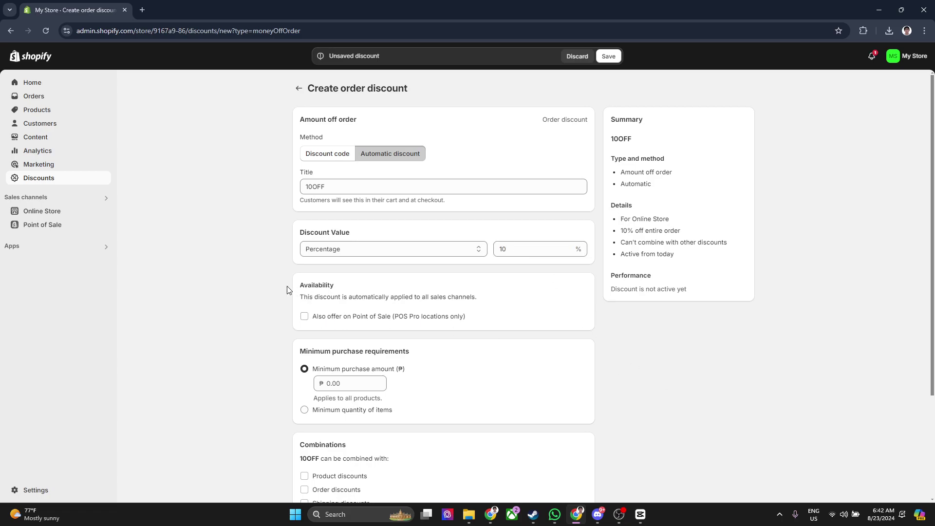
scroll(295, 294, down, 1)
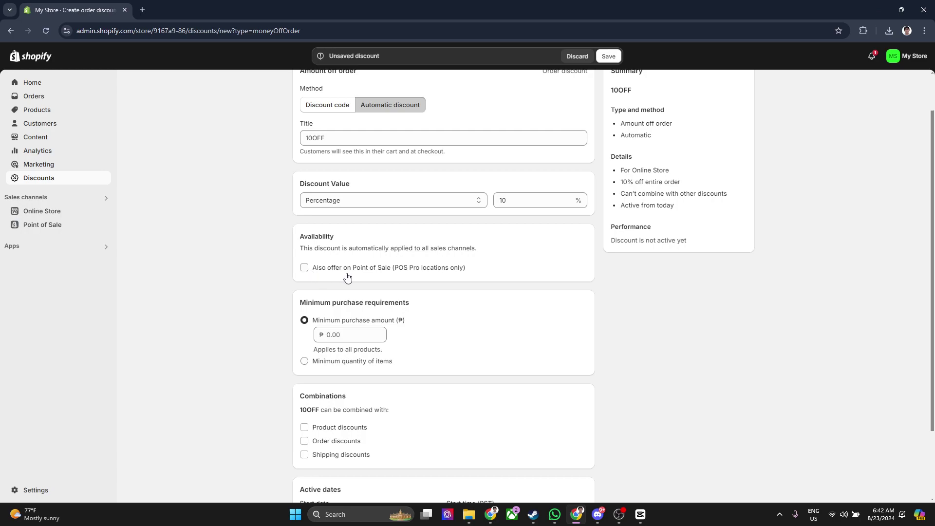
scroll(319, 311, down, 1)
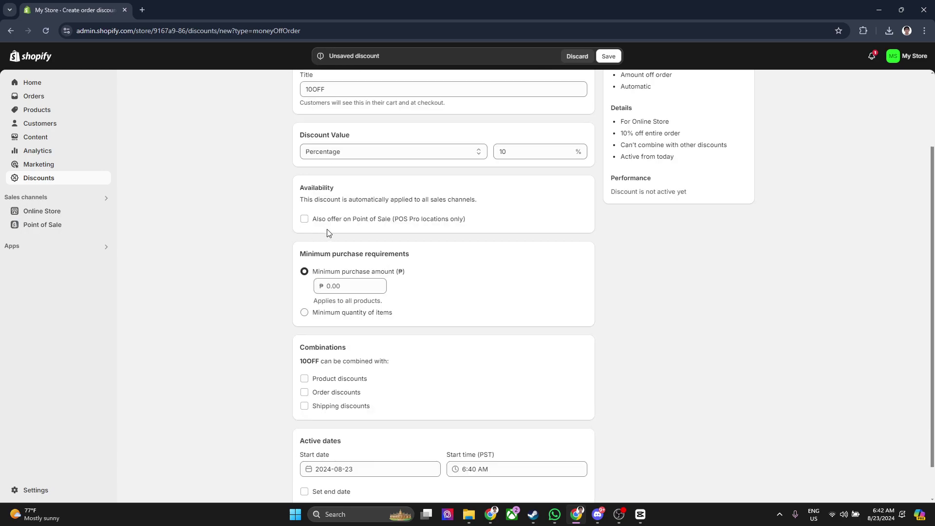
scroll(282, 319, down, 1)
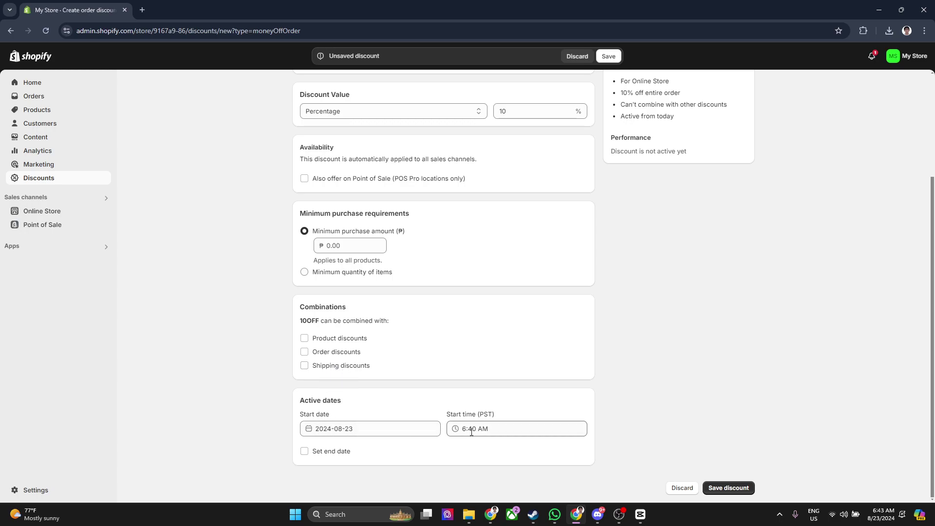
Step: Set the discount's start date to August 25, 2024
click(342, 430)
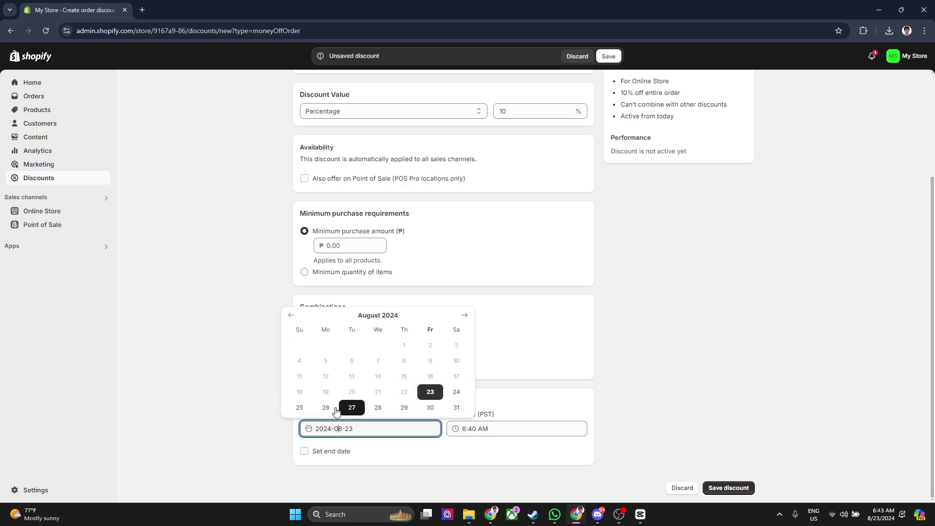
click(300, 407)
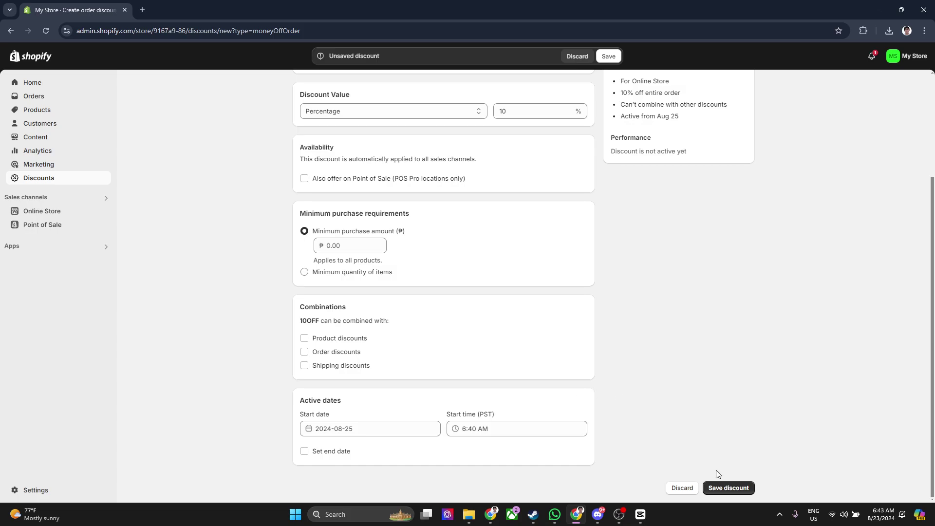
Step: Enter a ₱500 minimum purchase amount, save 10OFF and return to the discounts list
click(727, 487)
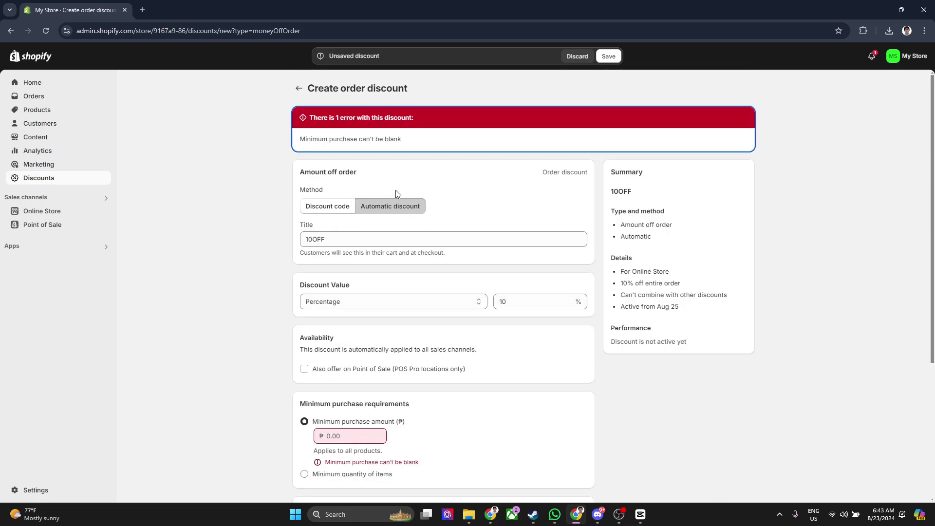
scroll(432, 439, down, 1)
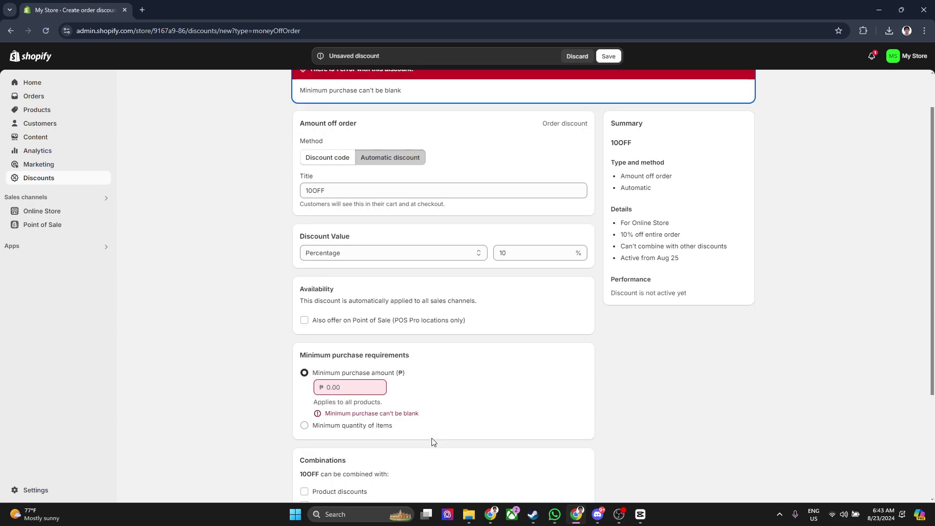
click(340, 387)
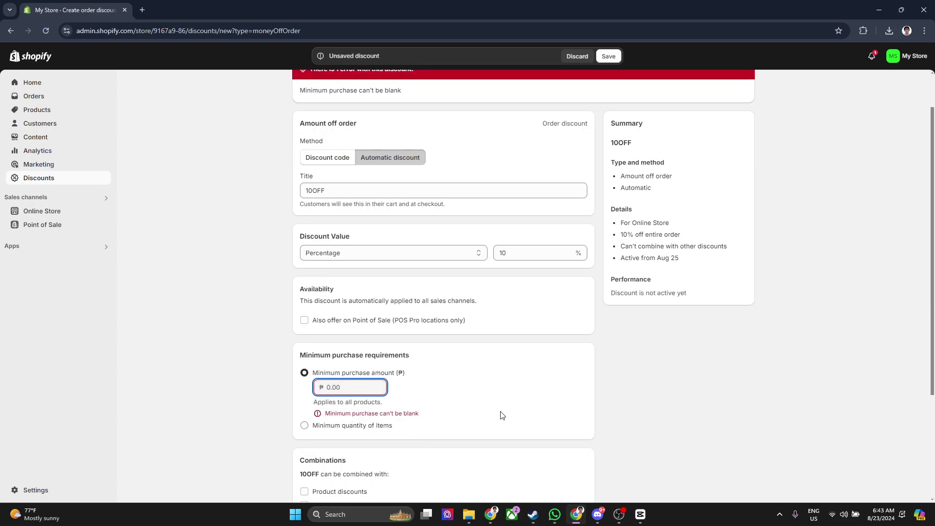
text(500)
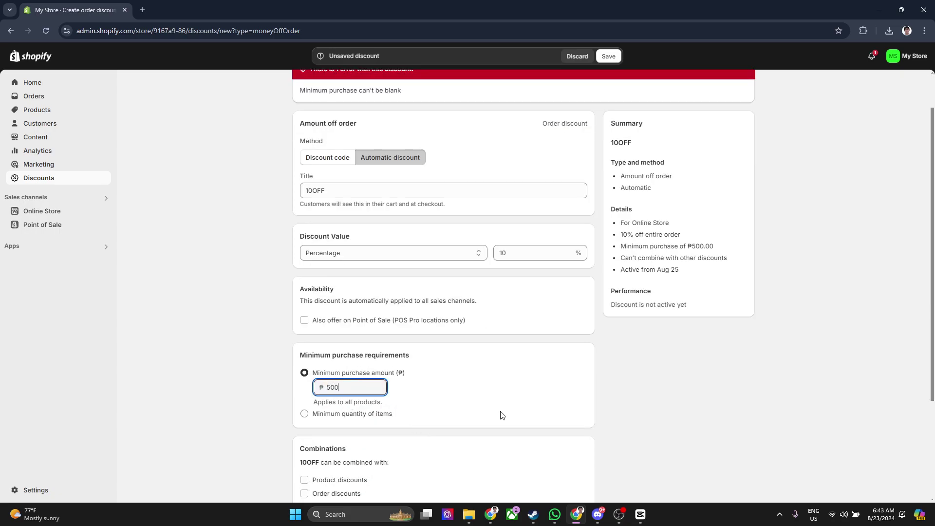
scroll(502, 415, down, 3)
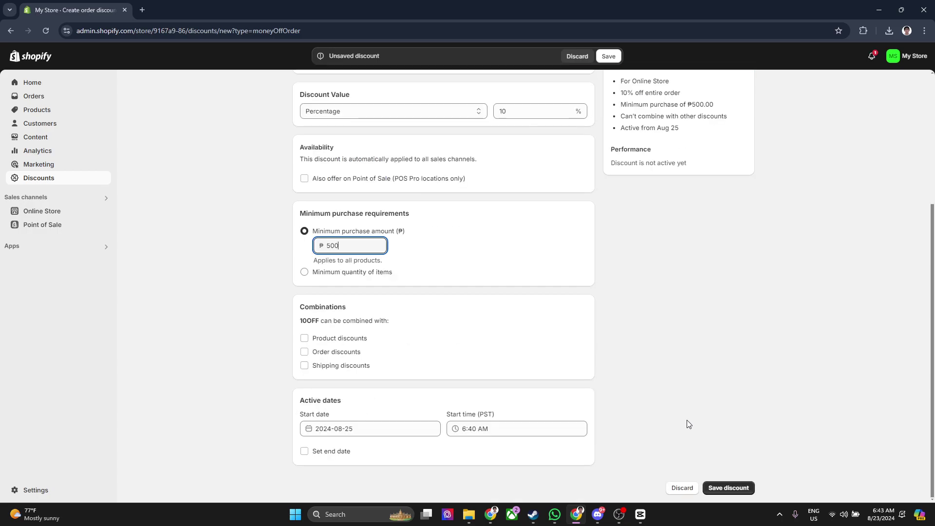
click(724, 488)
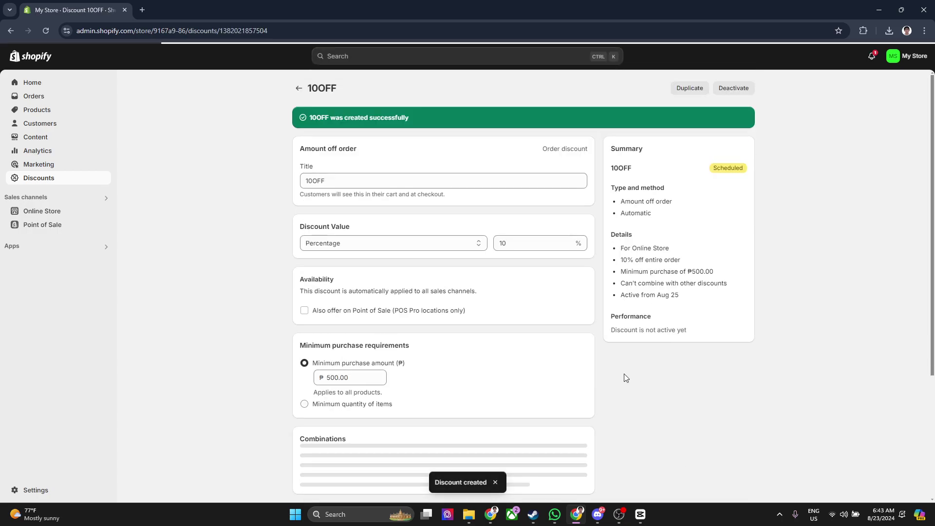
click(298, 89)
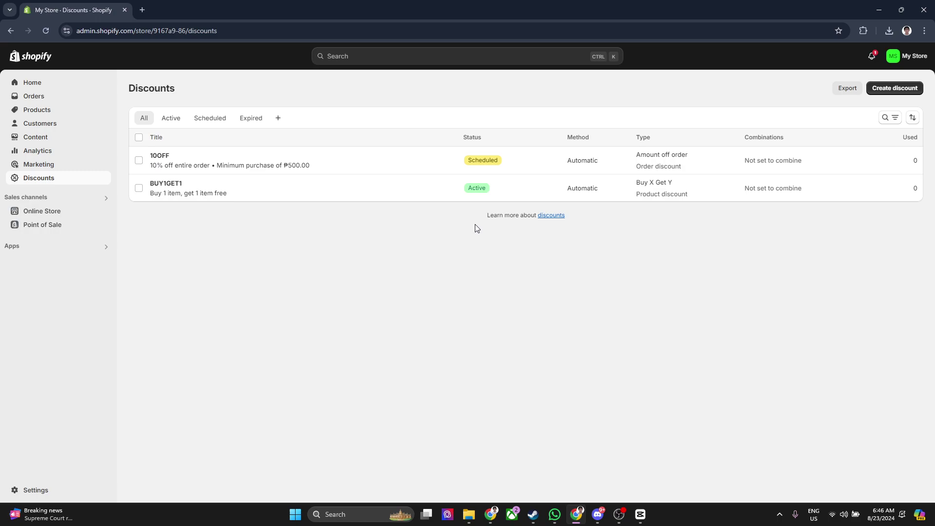
click(40, 110)
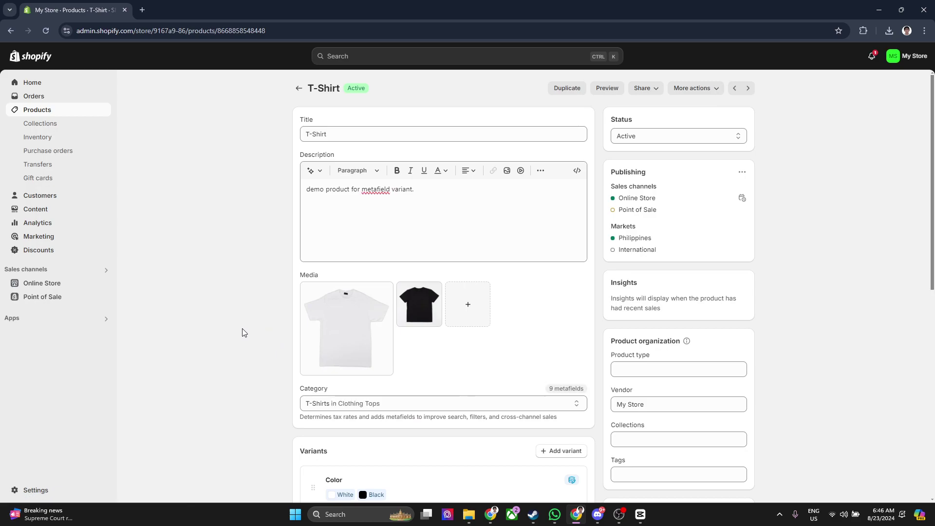
middle_click(604, 92)
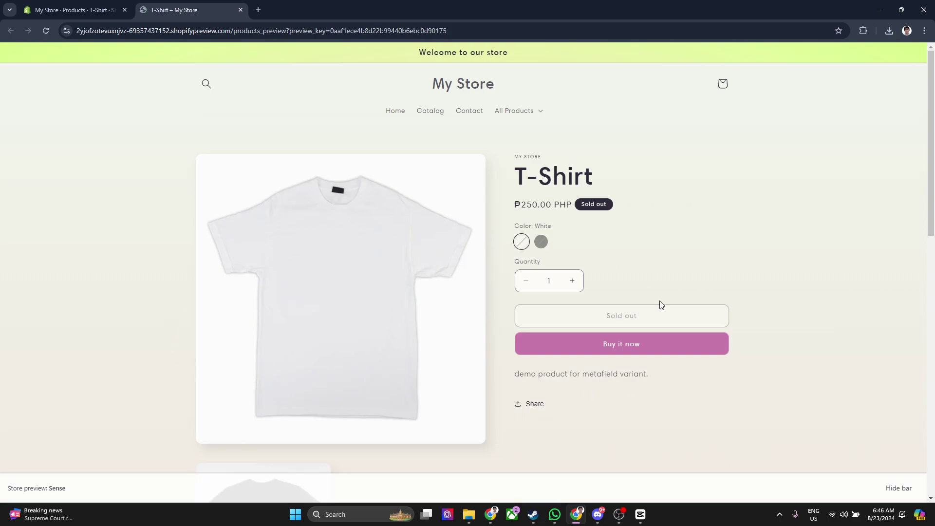
scroll(613, 403, down, 1)
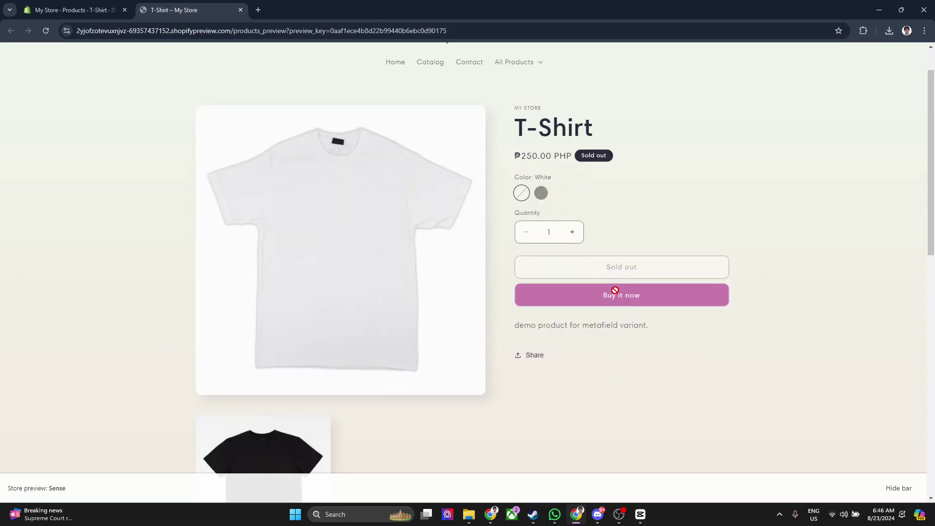
click(892, 488)
scroll(684, 367, up, 1)
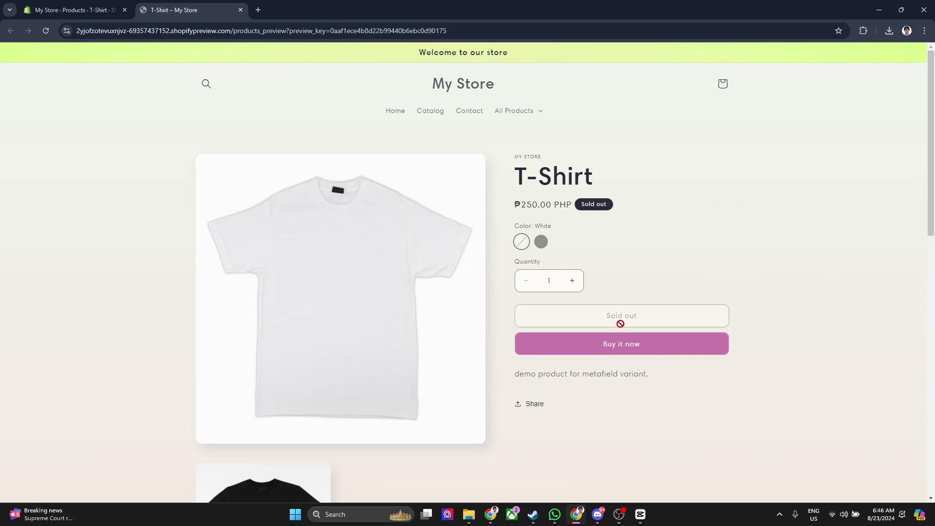
click(48, 5)
scroll(255, 324, down, 2)
scroll(259, 326, down, 1)
scroll(258, 329, down, 1)
scroll(259, 328, down, 2)
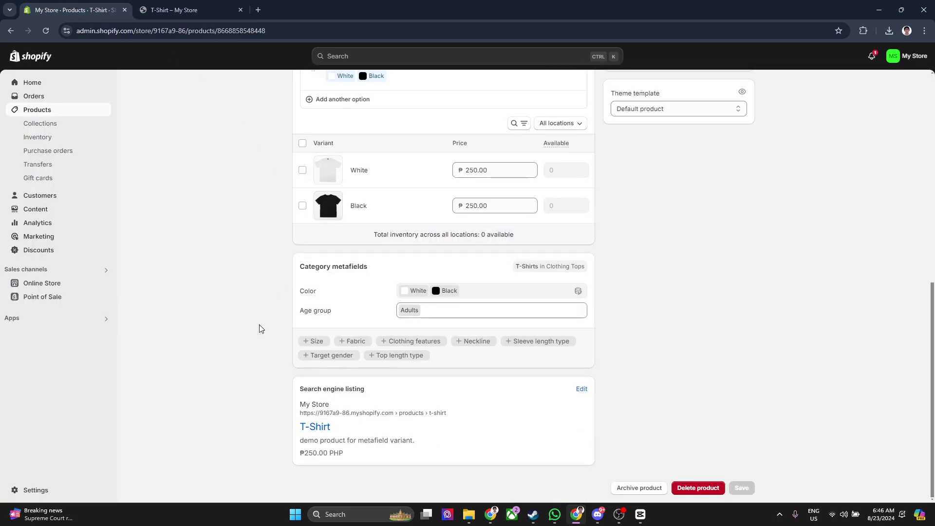
scroll(260, 328, up, 2)
scroll(261, 326, up, 1)
scroll(264, 326, up, 2)
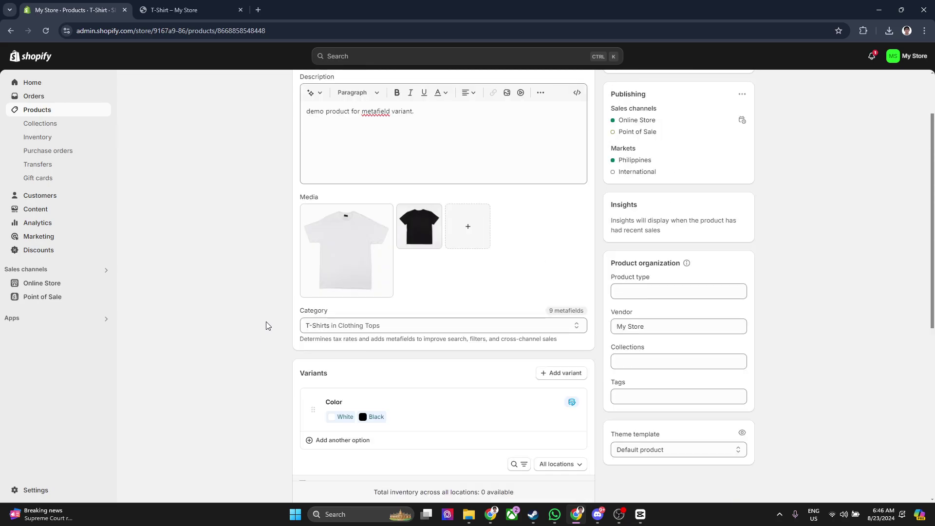
scroll(266, 325, up, 1)
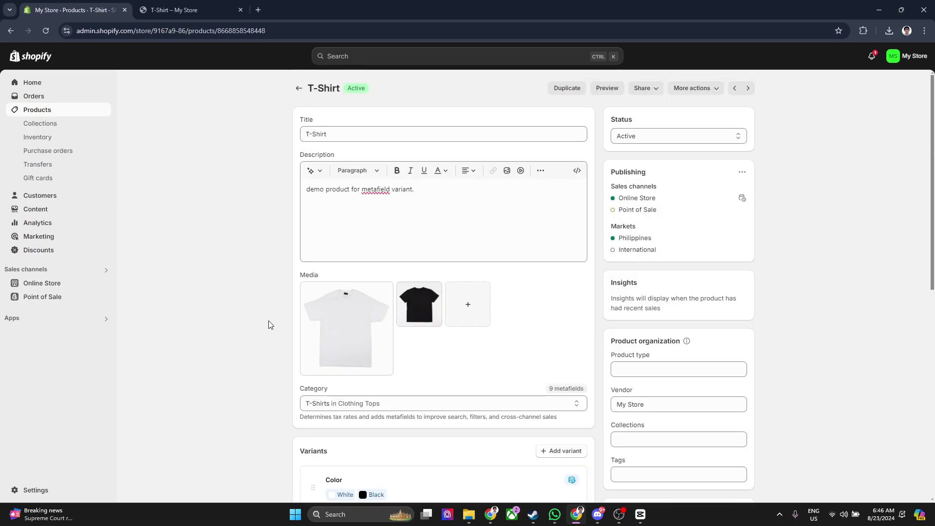
Step: Return to the products list and open Wireless Hair Straighteners, closing the old T-Shirt tab
key(alt+Left)
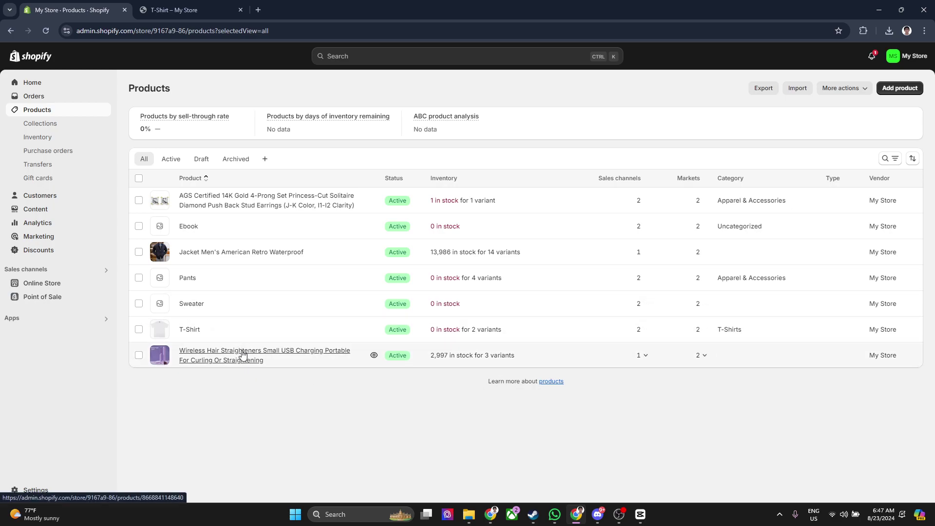
click(243, 355)
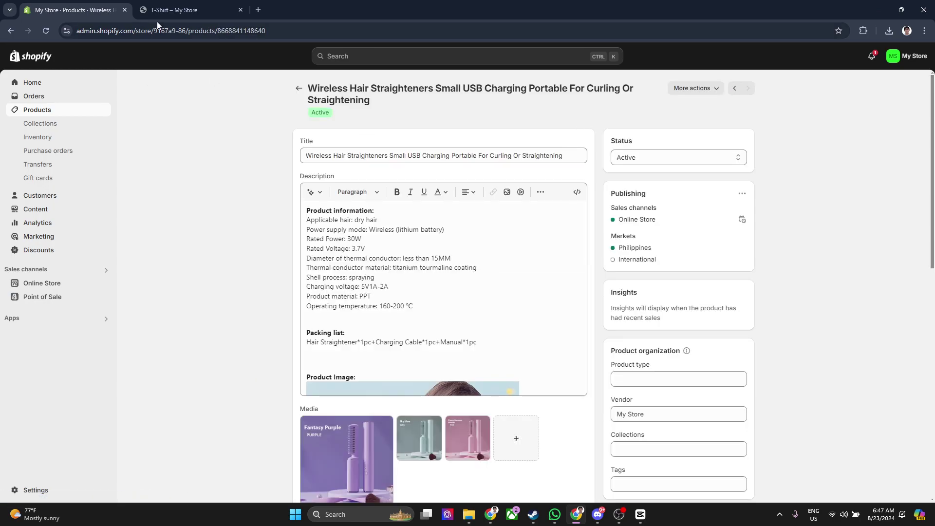
click(240, 10)
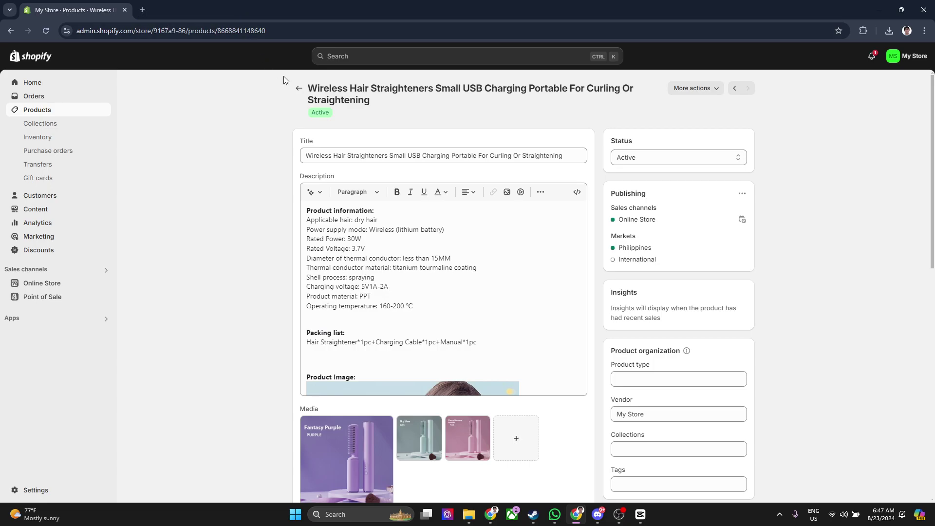
Step: Preview the hair straightener in the online store via More actions, then return to the admin
click(701, 89)
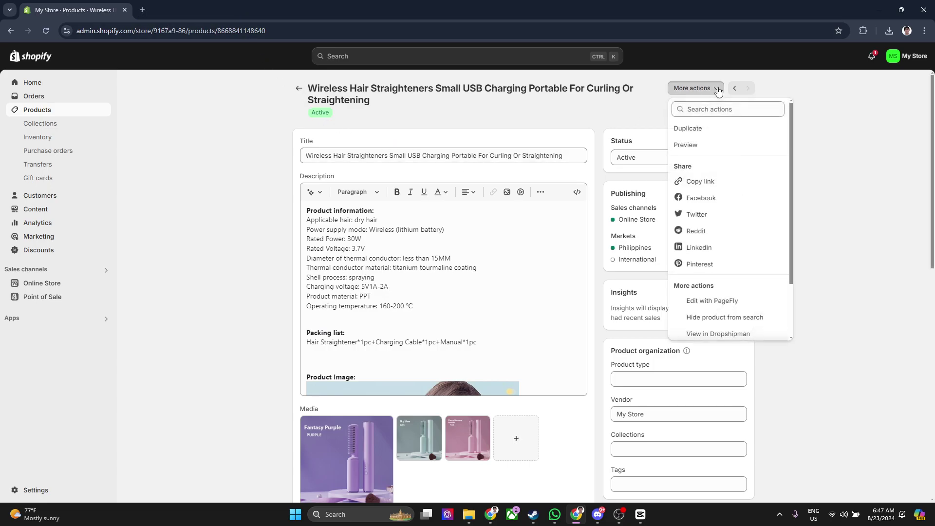
click(691, 146)
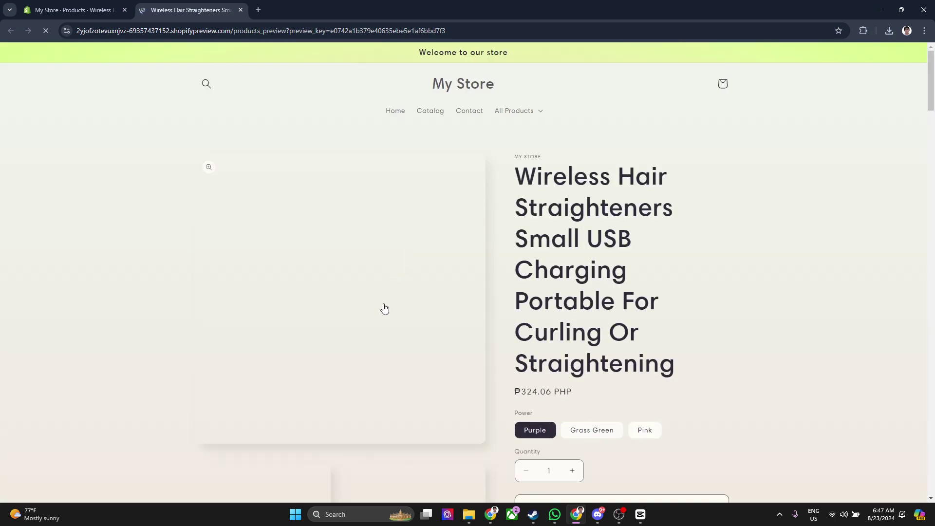
scroll(179, 306, down, 2)
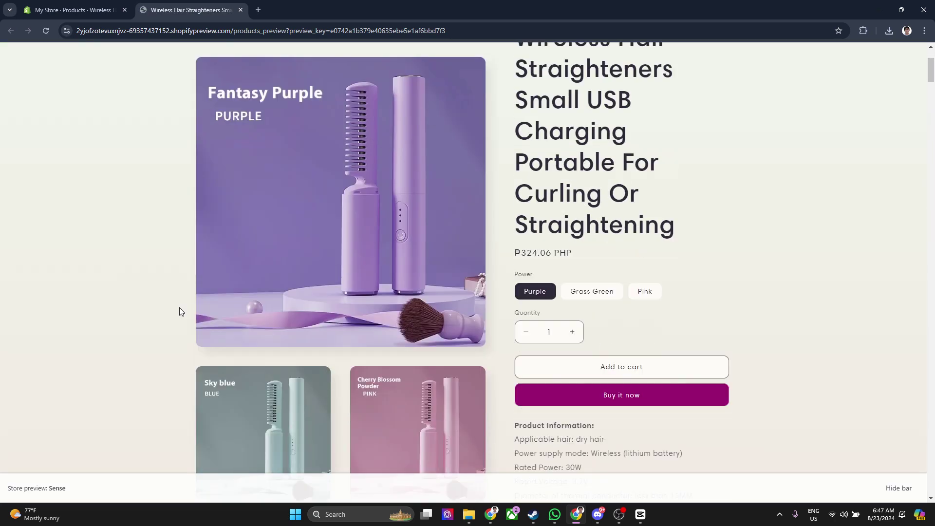
scroll(178, 308, down, 1)
scroll(180, 308, down, 3)
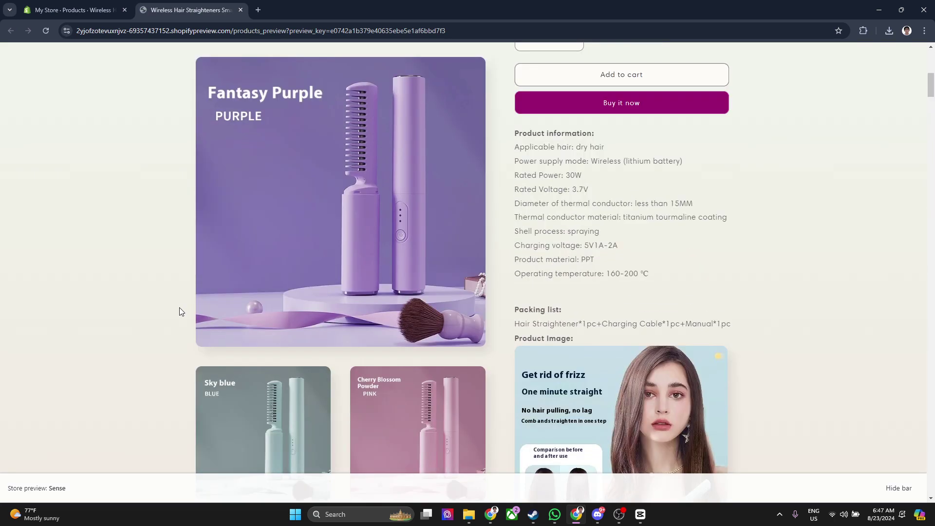
scroll(179, 307, up, 3)
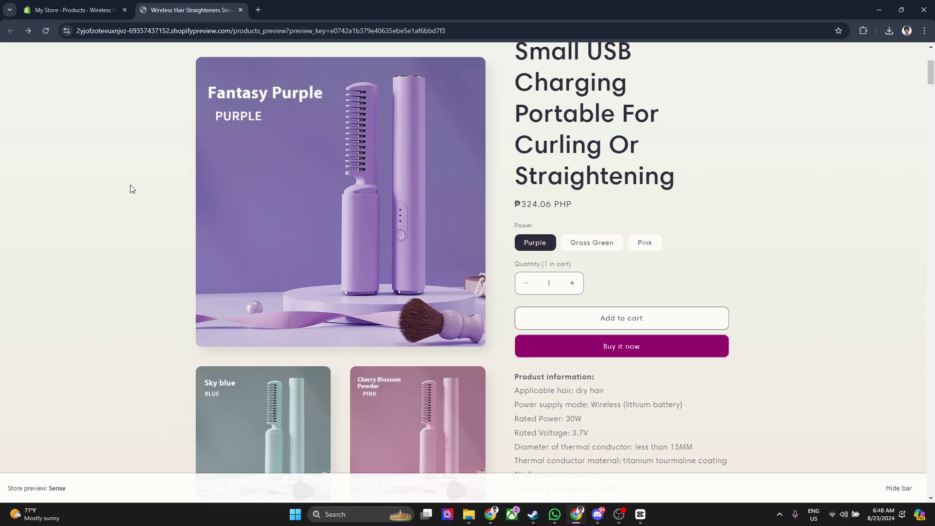
click(82, 5)
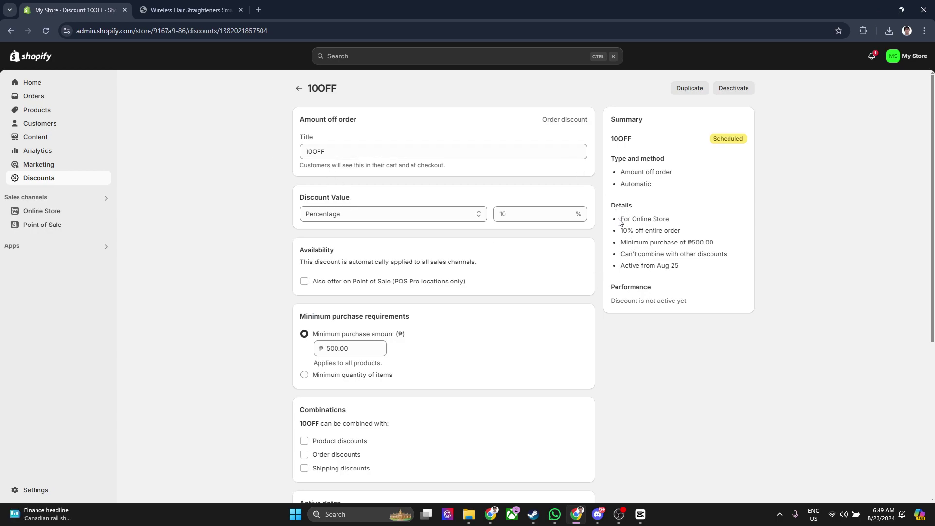
Step: Highlight each summary line: Online Store, 10% off entire order, ₱500 minimum, no combining, active from Aug 25
drag(612, 206, 669, 224)
click(631, 210)
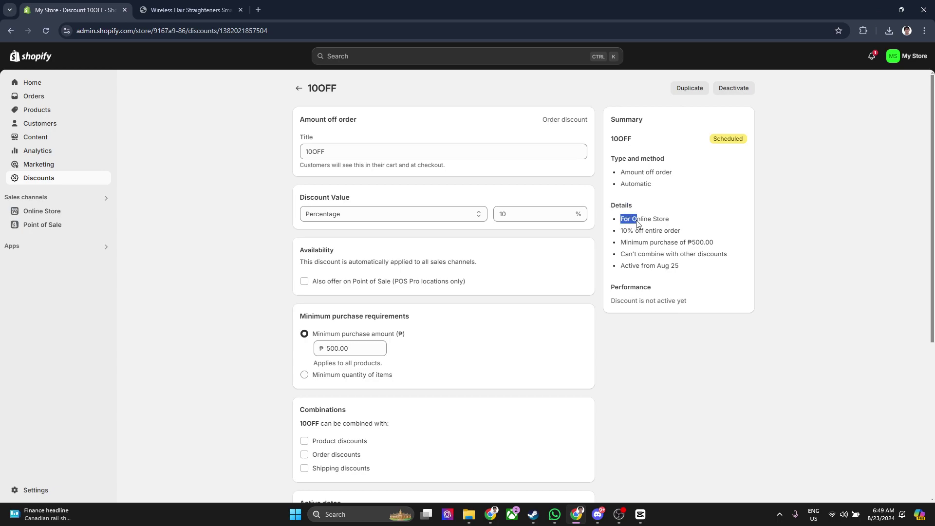
click(669, 224)
drag(622, 231, 676, 231)
click(675, 234)
drag(621, 243, 714, 247)
click(713, 248)
drag(622, 256, 732, 257)
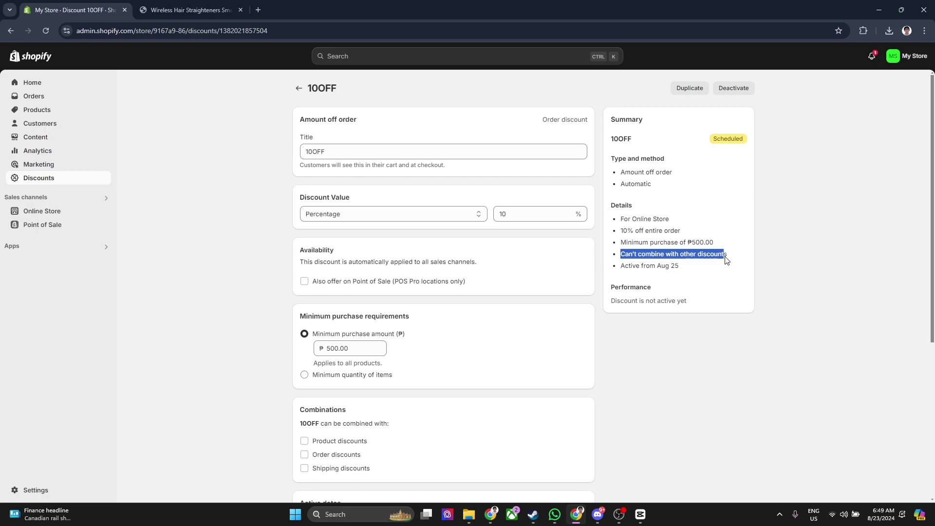
click(689, 270)
drag(625, 273, 682, 272)
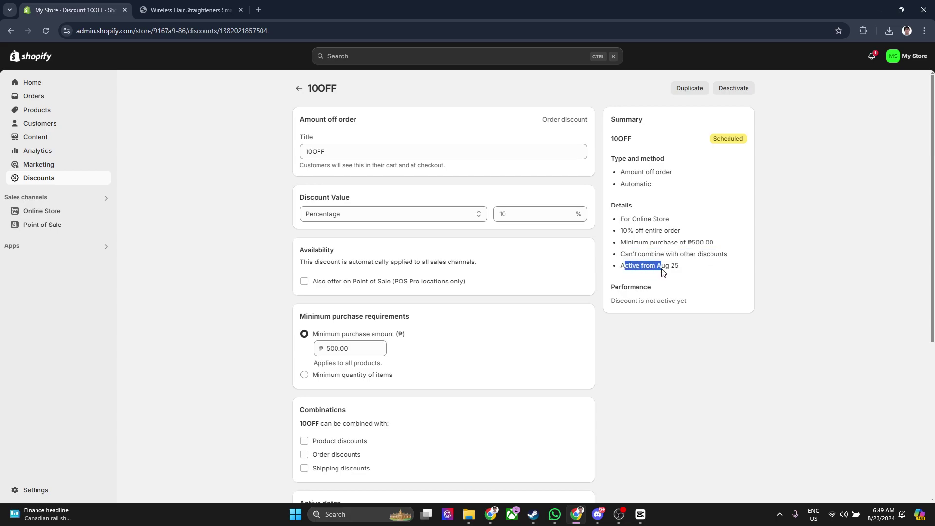
click(682, 272)
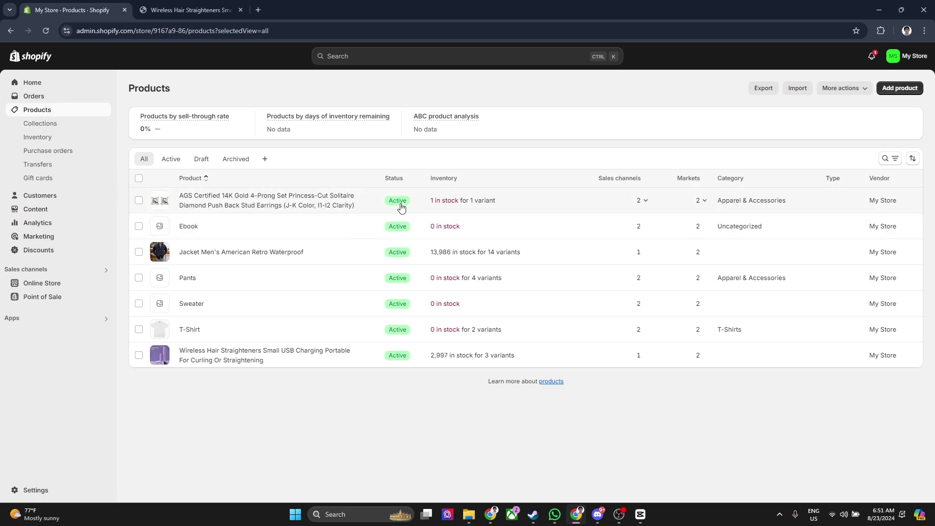
Step: Select AGS earrings and Ebook and exclude them from the Online Store sales channel
mouse_move(159, 200)
click(139, 200)
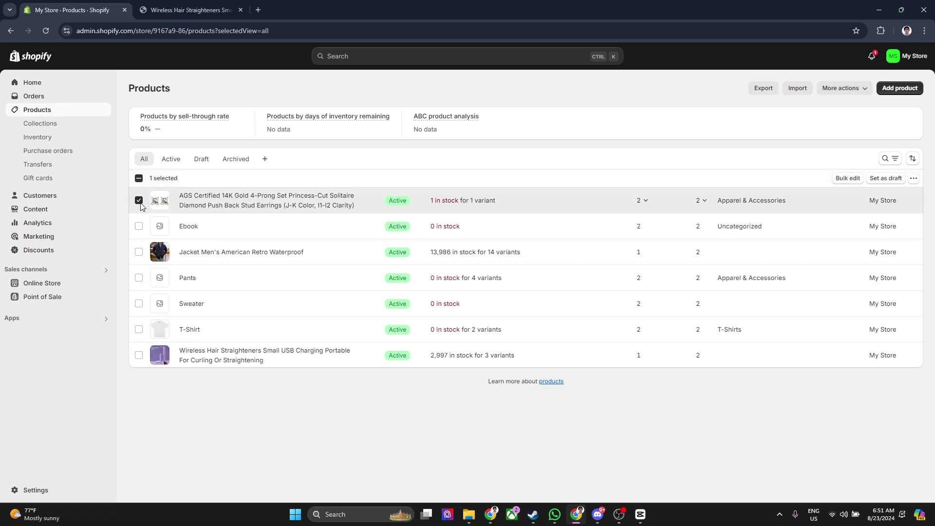
click(139, 226)
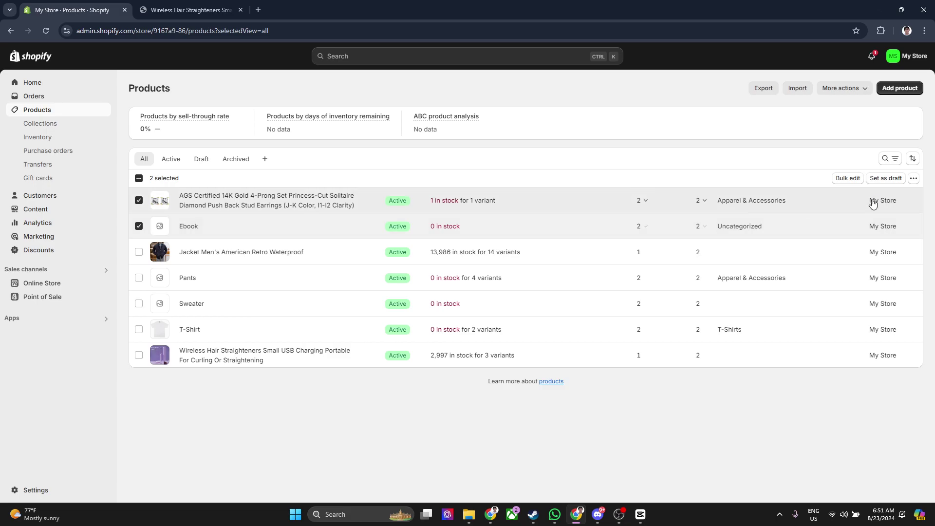
click(912, 179)
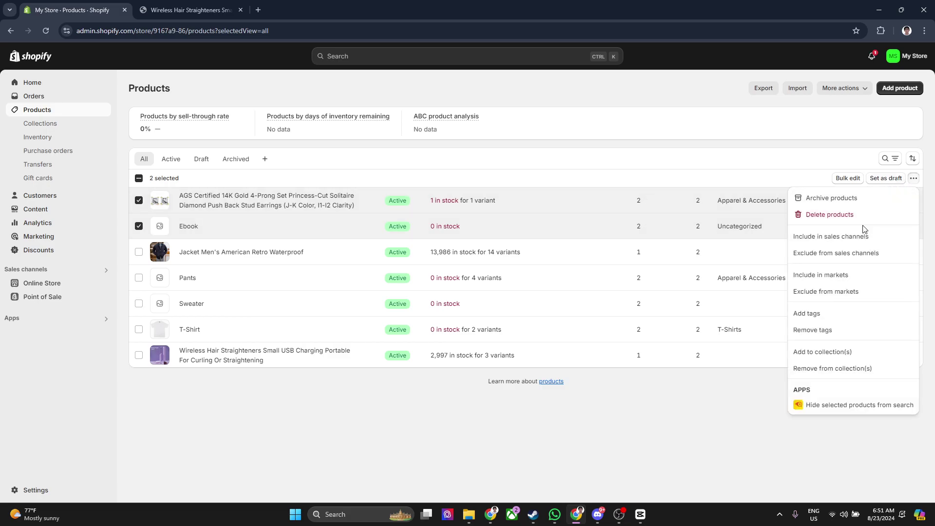
click(838, 259)
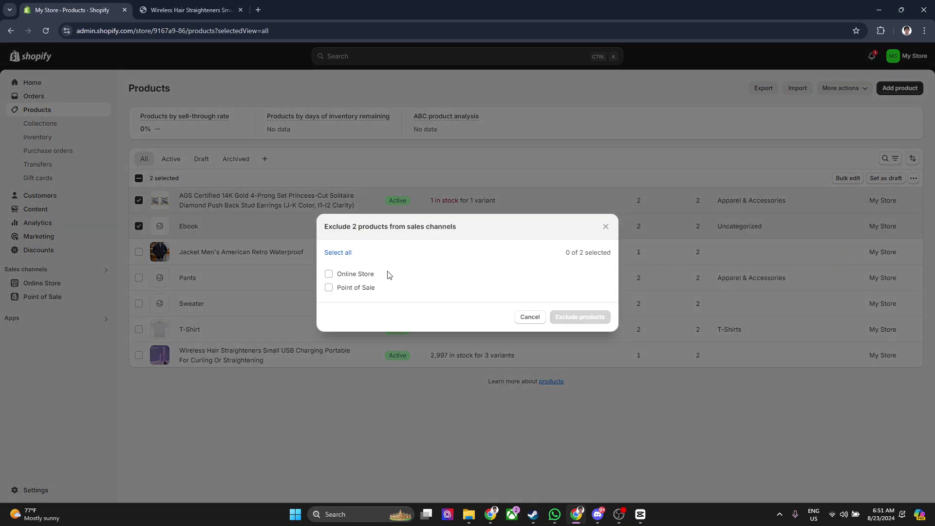
click(329, 274)
click(569, 316)
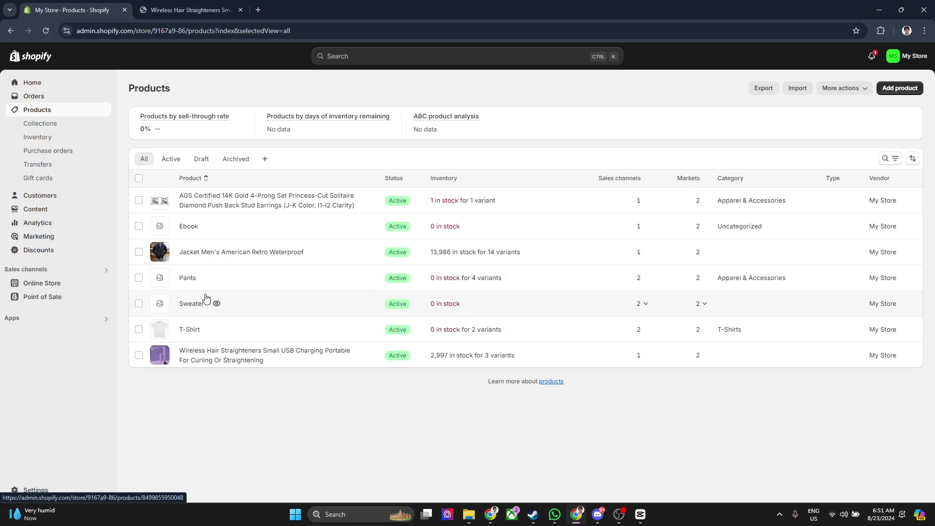
mouse_move(265, 356)
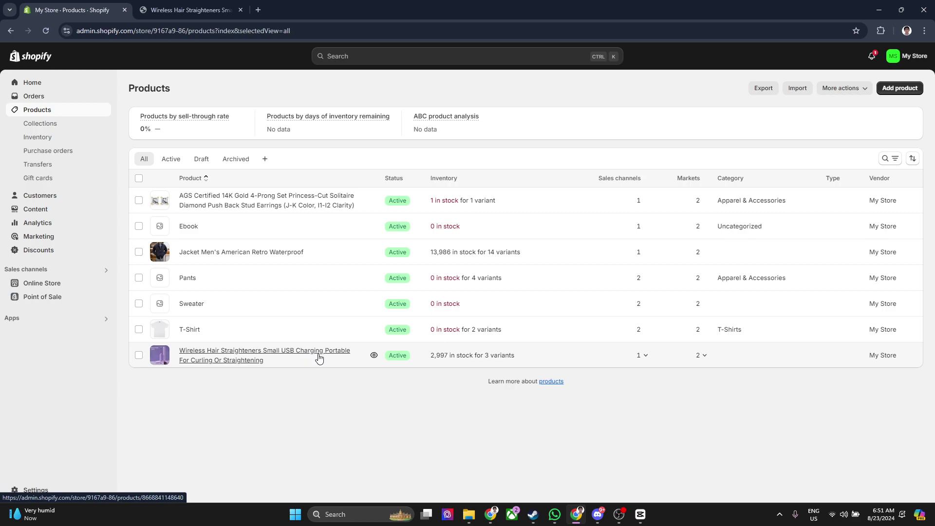
Step: Back on the products list, select Ebook, Jacket, Pants, Sweater, T-Shirt and AGS earrings
click(215, 358)
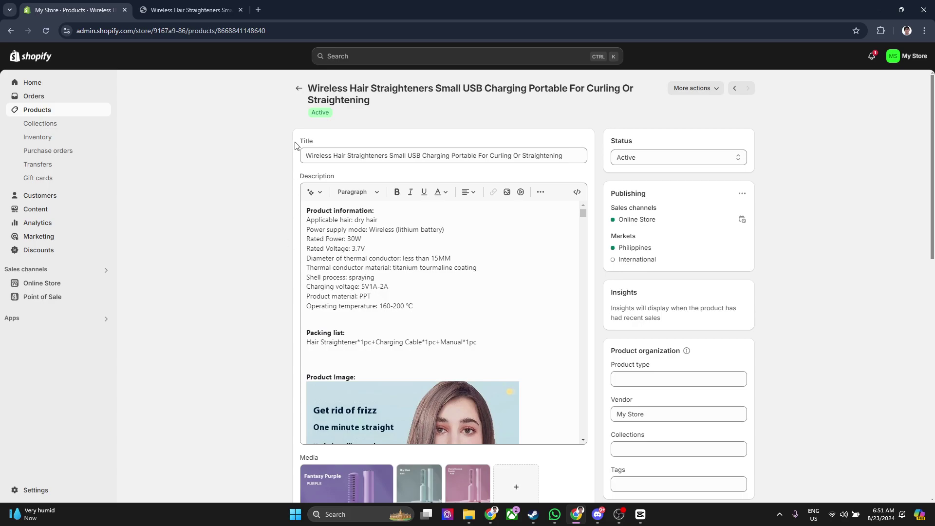
click(299, 87)
click(139, 329)
click(139, 303)
click(139, 277)
click(139, 251)
click(139, 226)
click(139, 201)
Step: Start Exclude from markets for the six products, cancel it, then go to Discounts
click(913, 177)
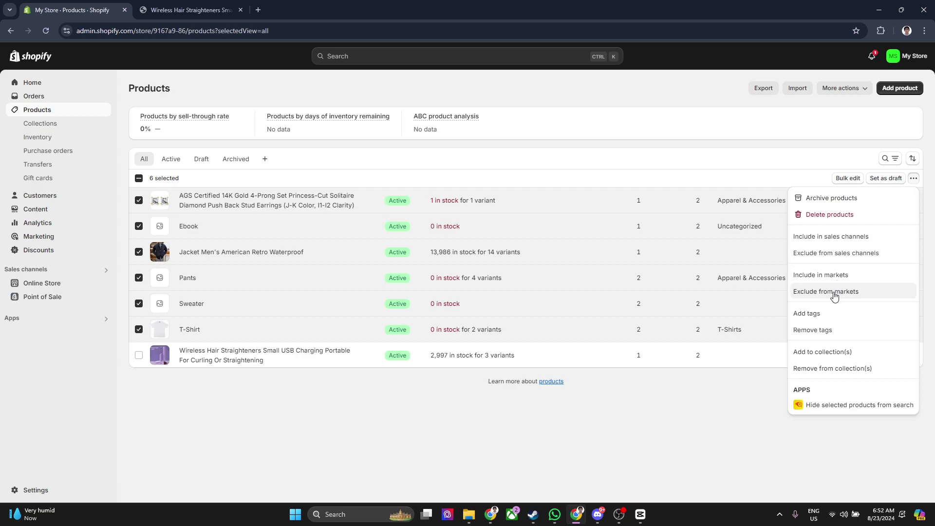
click(835, 295)
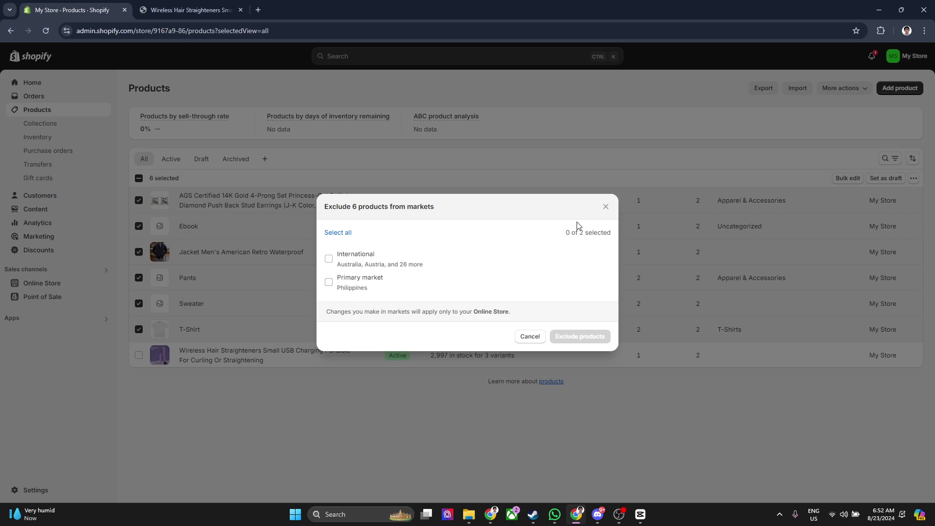
click(605, 210)
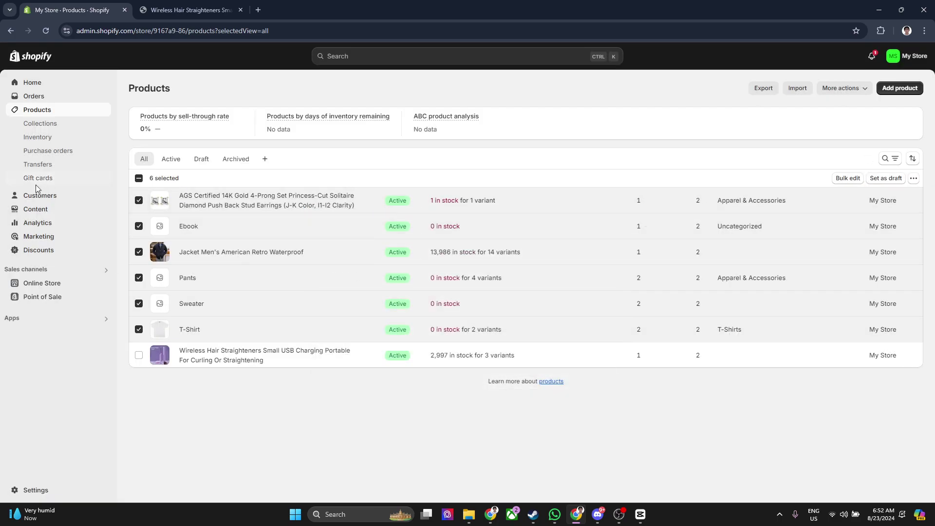
click(44, 251)
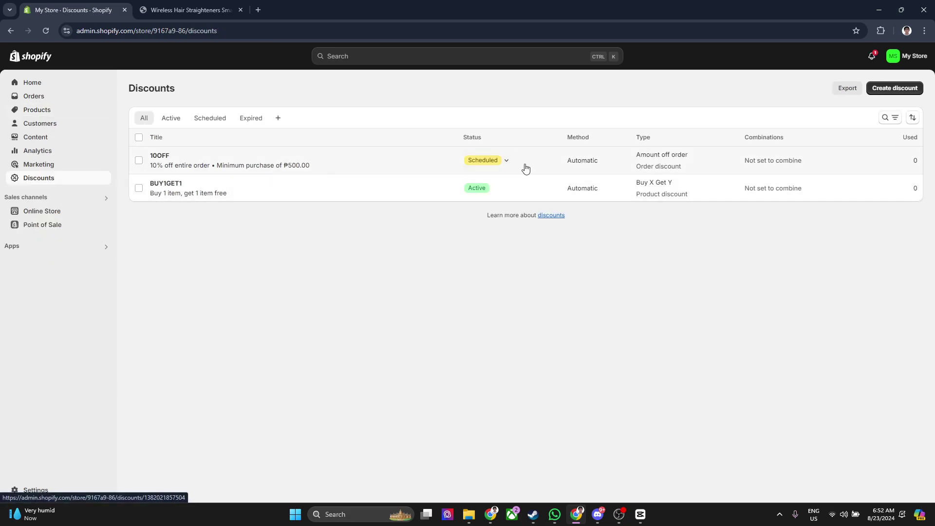
mouse_move(502, 165)
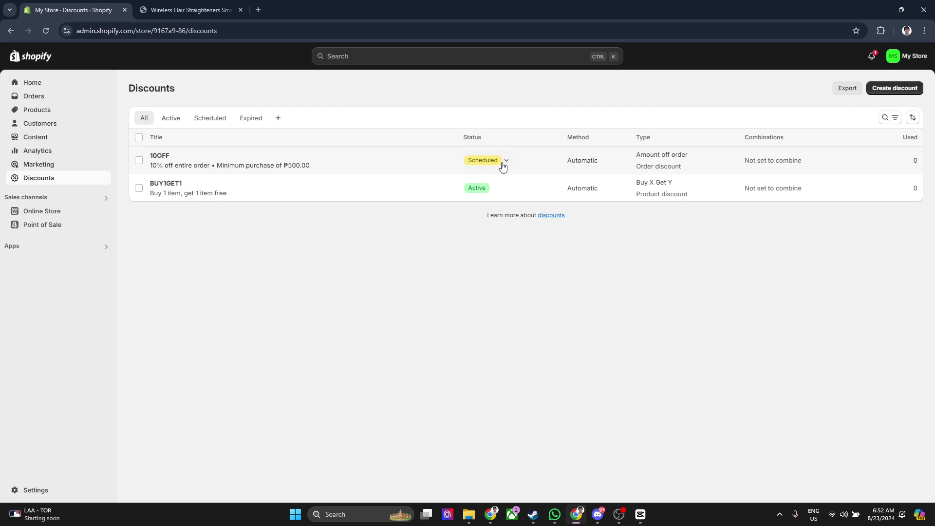
Step: Change 10OFF's start date to today, August 23, save it and return to the discounts list
click(175, 161)
scroll(417, 329, down, 3)
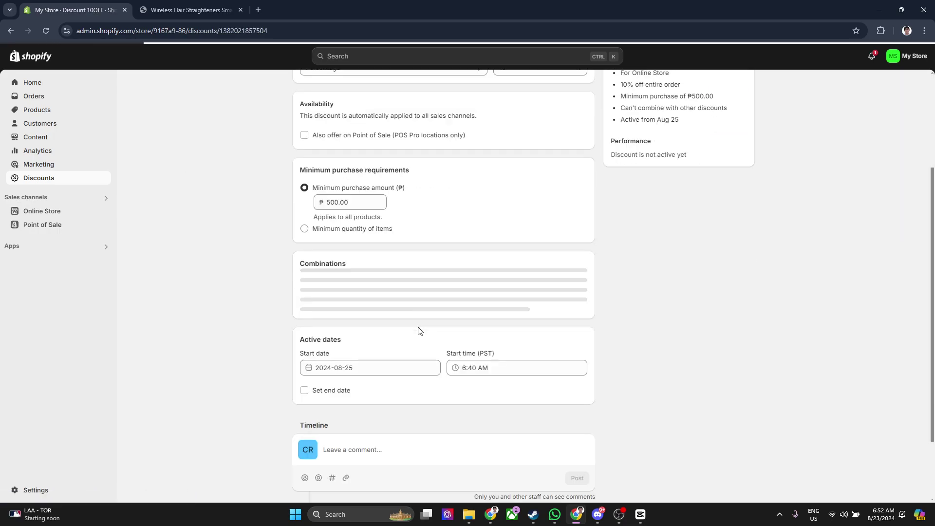
scroll(419, 331, down, 2)
click(419, 333)
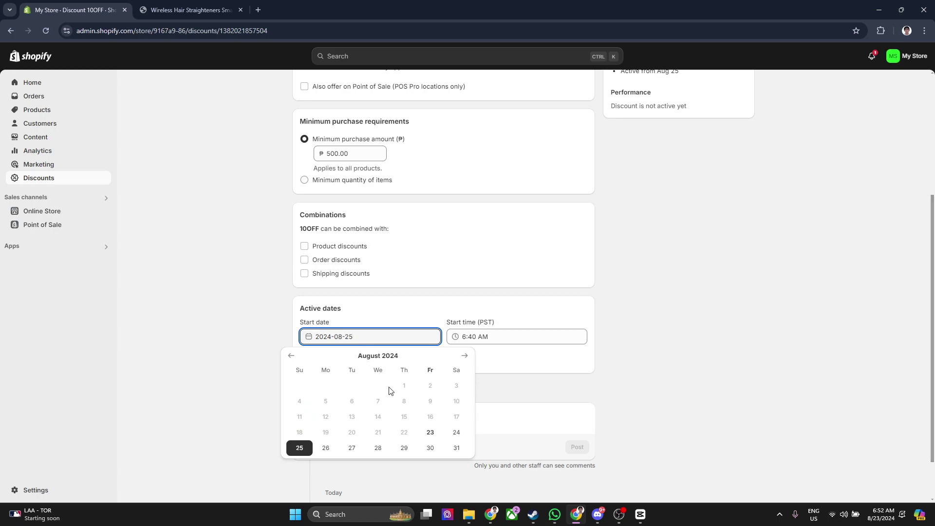
click(439, 433)
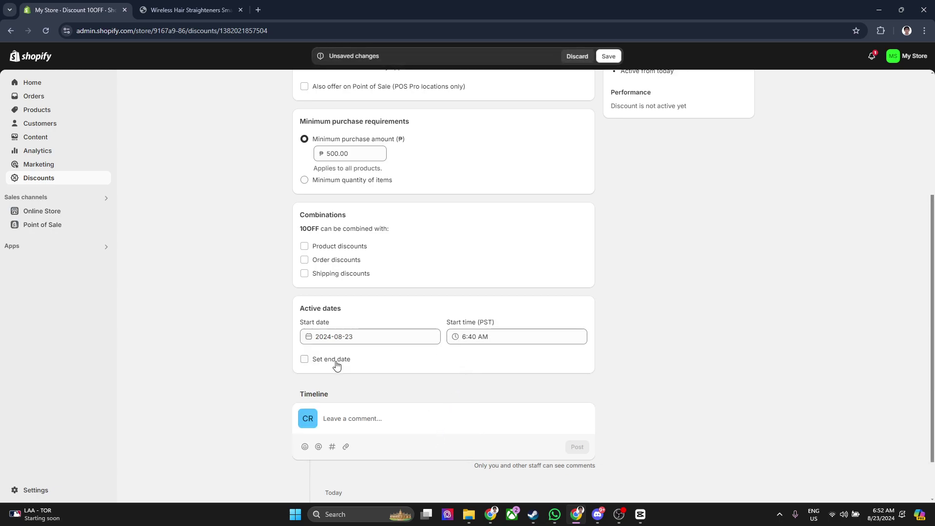
scroll(336, 366, down, 2)
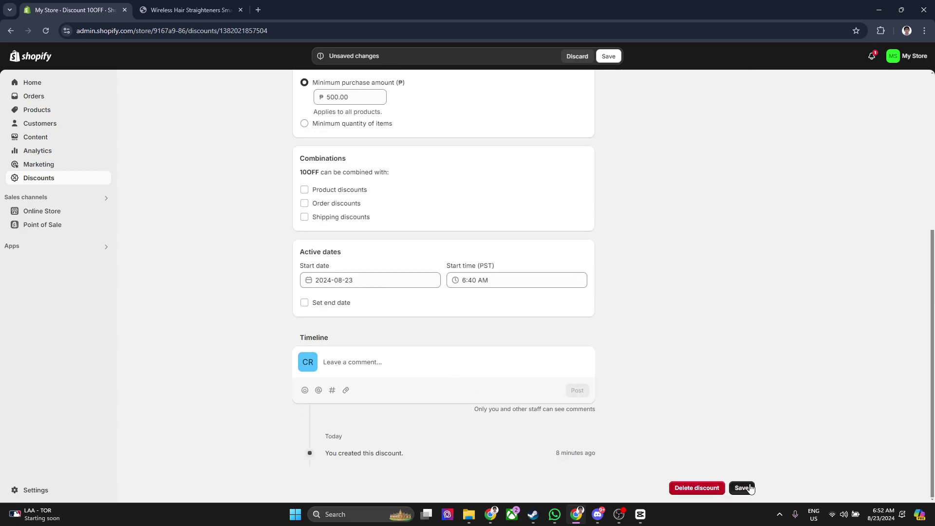
click(743, 488)
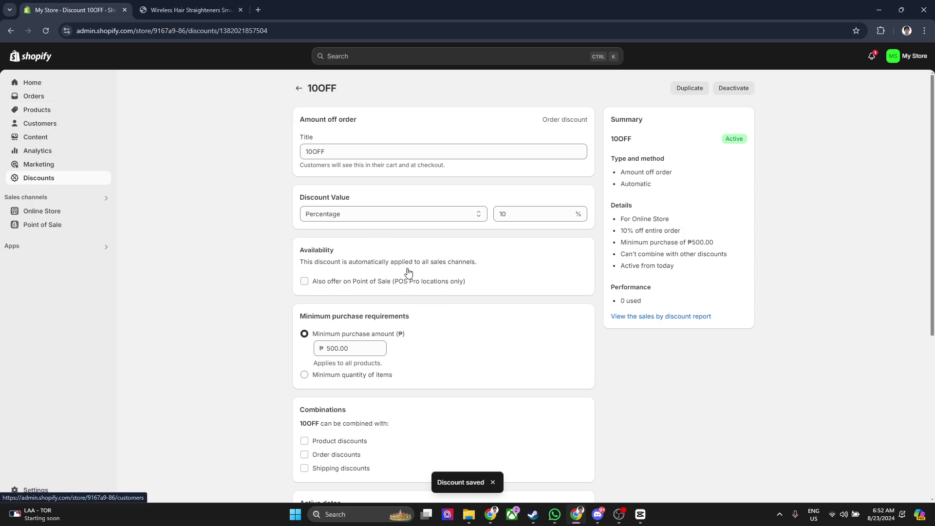
click(298, 88)
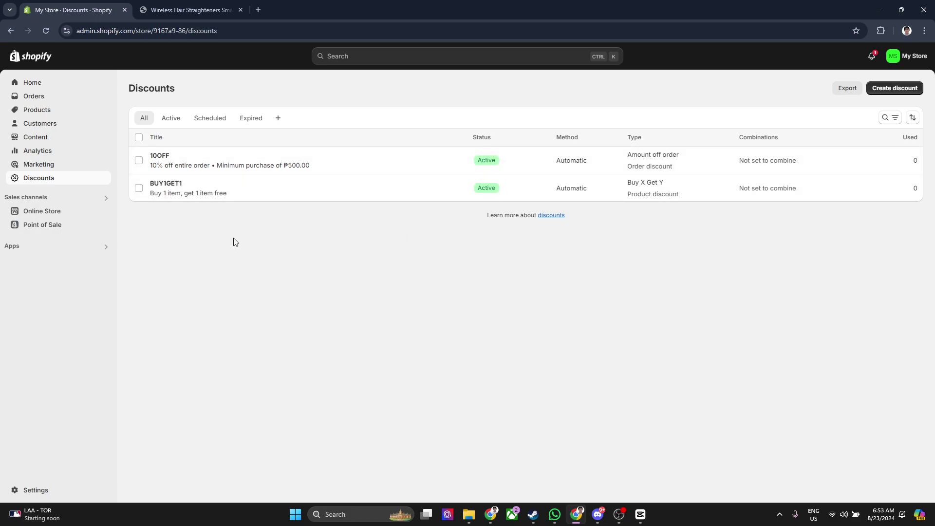
Step: Locate Wireless Hair Straighteners in Products and reach its More actions for a storefront preview
mouse_move(42, 210)
click(59, 111)
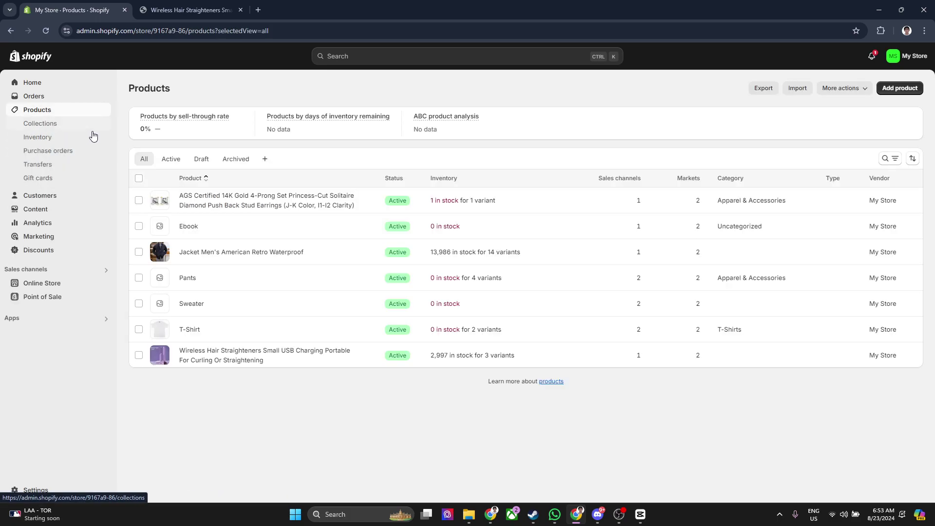
click(237, 356)
click(694, 88)
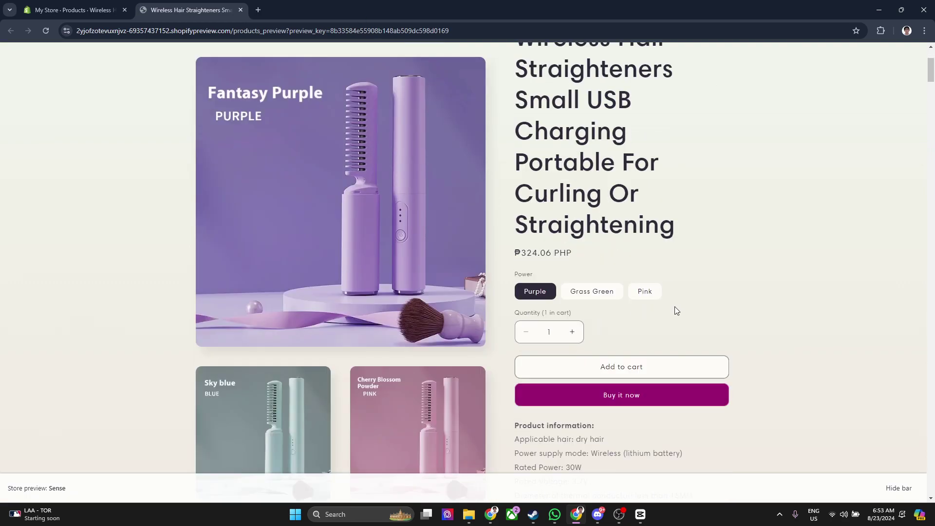
scroll(675, 310, down, 1)
scroll(677, 313, down, 1)
scroll(630, 329, down, 1)
scroll(557, 349, up, 2)
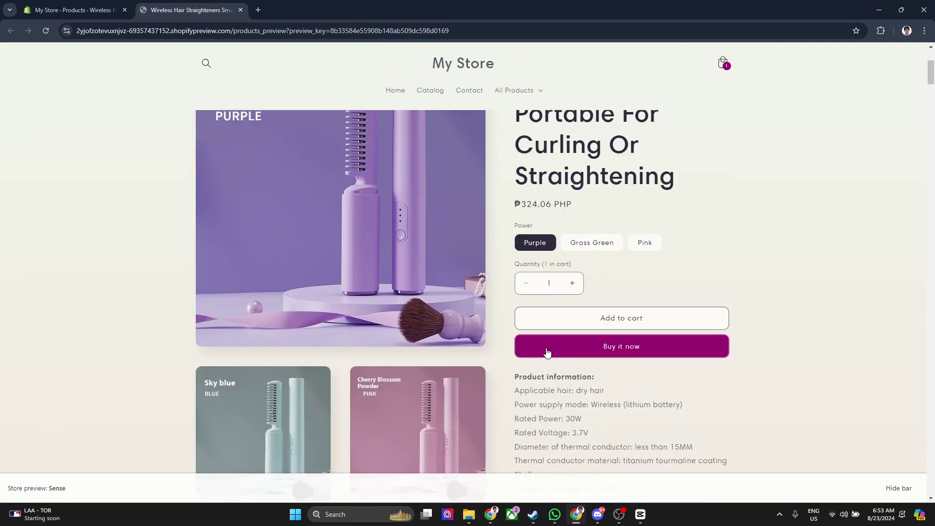
scroll(546, 351, up, 1)
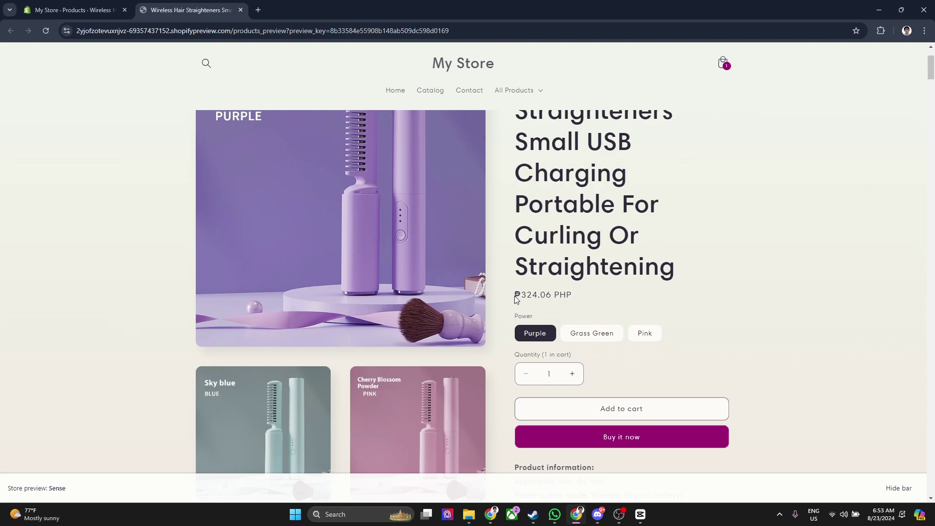
Step: Inspect the ₱324.06 PHP price on the storefront preview, then return to the product's admin editor
drag(517, 295, 573, 296)
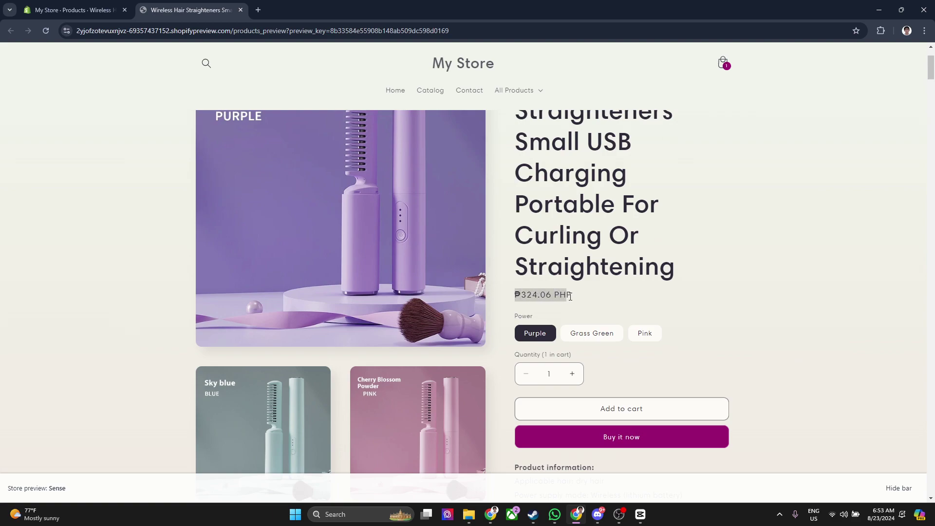
click(545, 301)
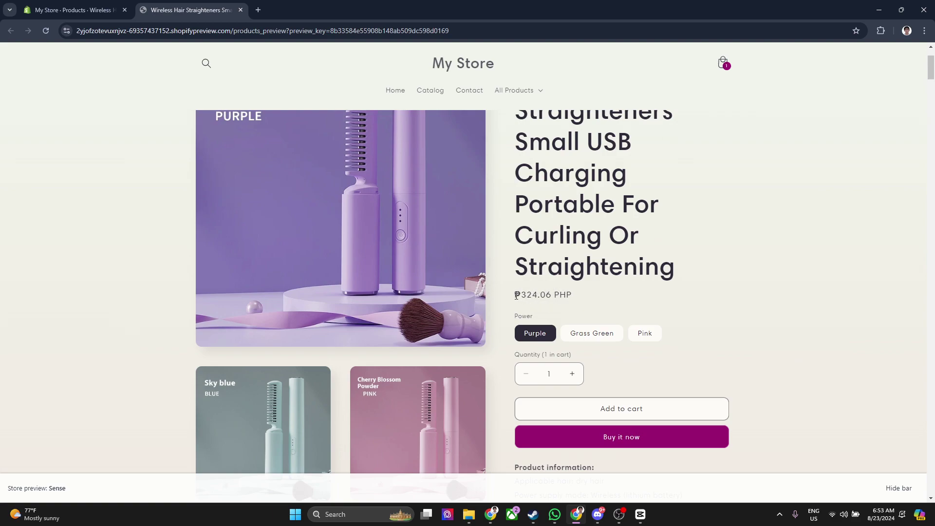
drag(516, 295, 573, 296)
scroll(502, 306, up, 2)
scroll(501, 306, down, 3)
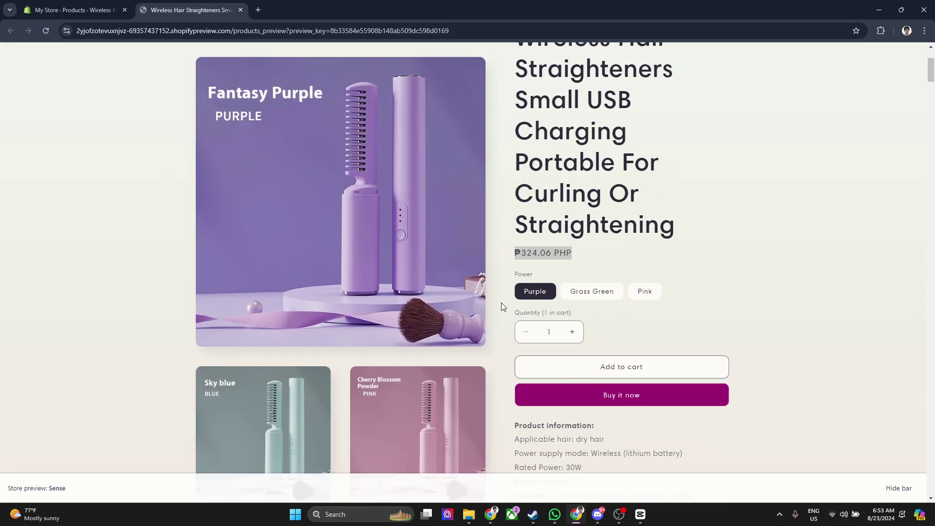
click(523, 252)
drag(517, 254, 572, 254)
scroll(572, 253, down, 7)
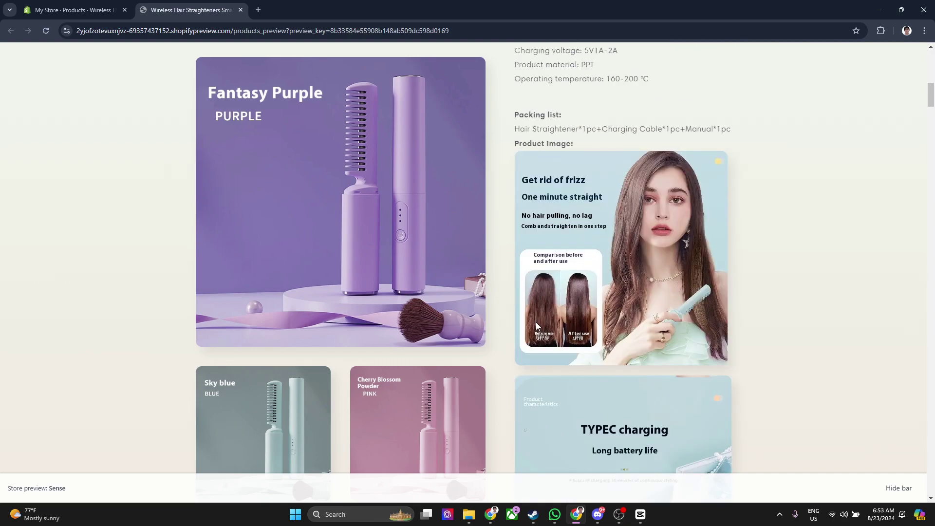
scroll(536, 322, up, 2)
scroll(535, 322, up, 2)
scroll(535, 323, up, 1)
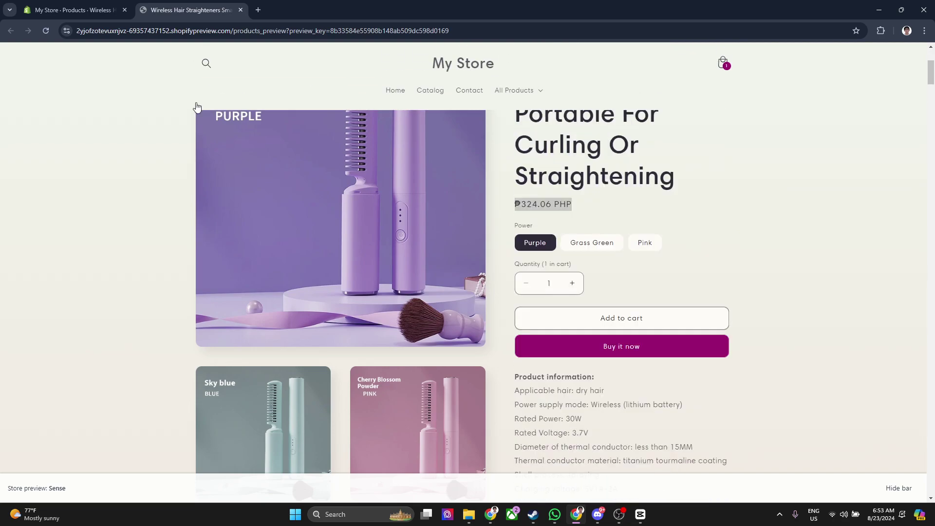
click(55, 3)
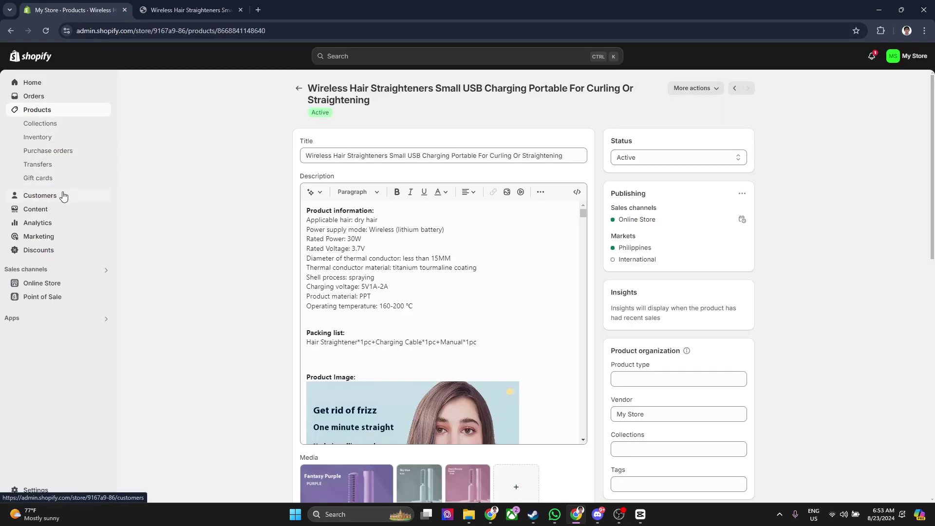
key(ctrl+Tab)
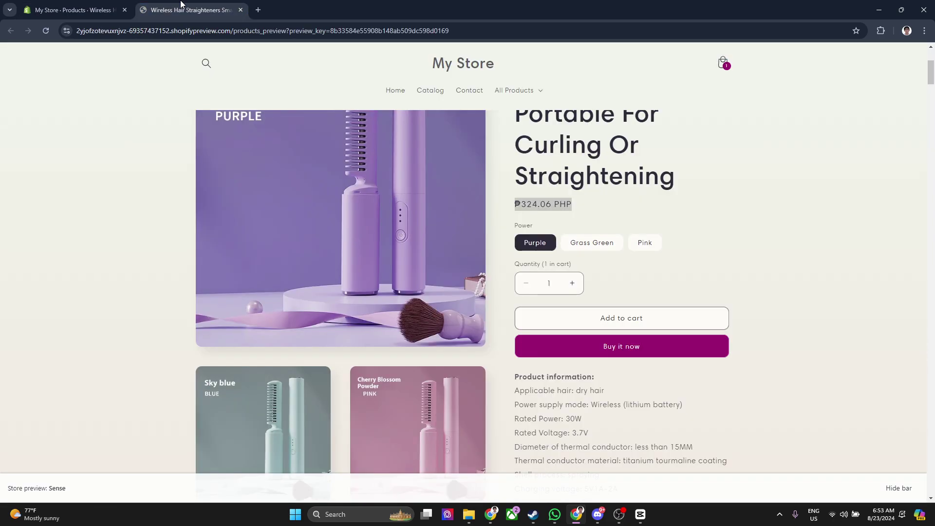
click(519, 206)
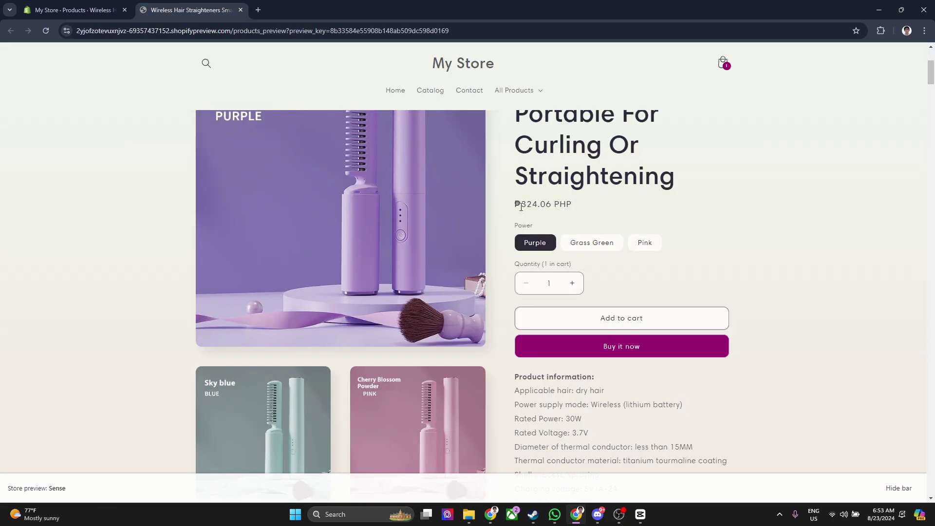
drag(516, 205, 572, 205)
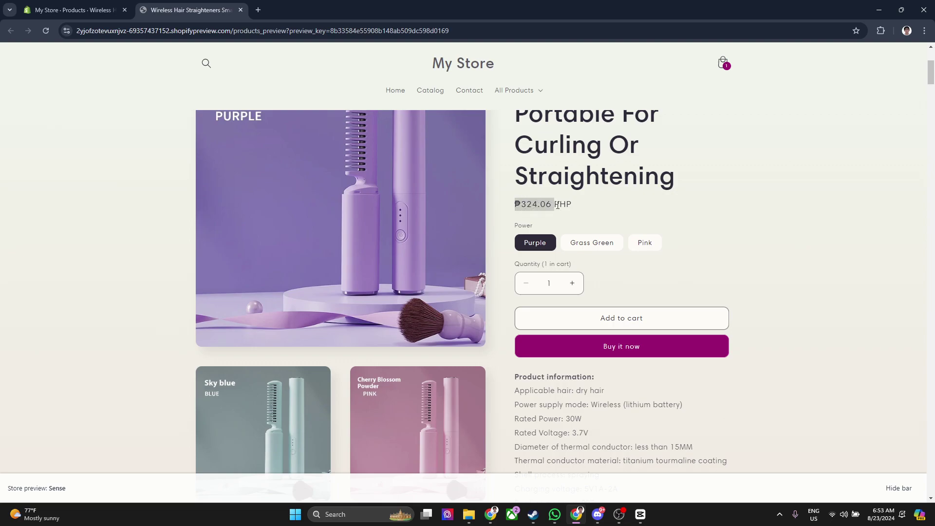
click(572, 205)
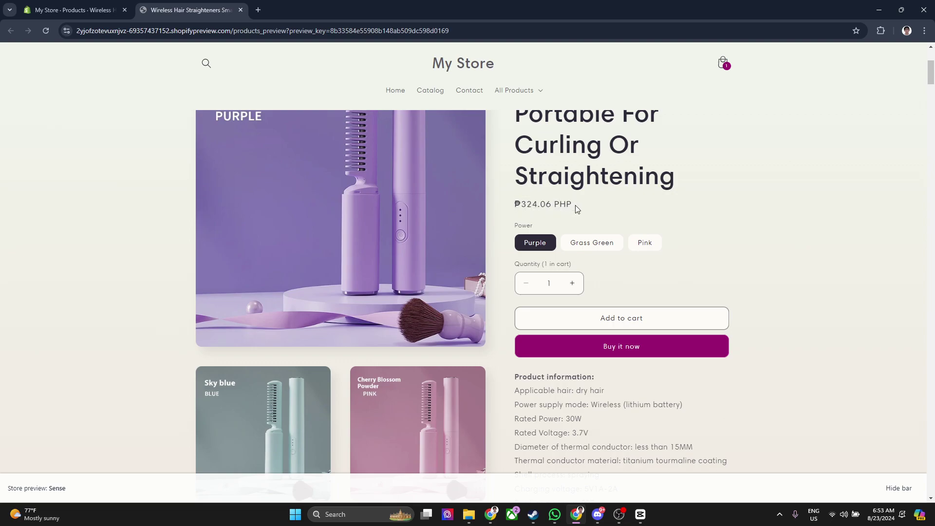
drag(575, 206, 515, 206)
click(522, 216)
scroll(598, 224, up, 1)
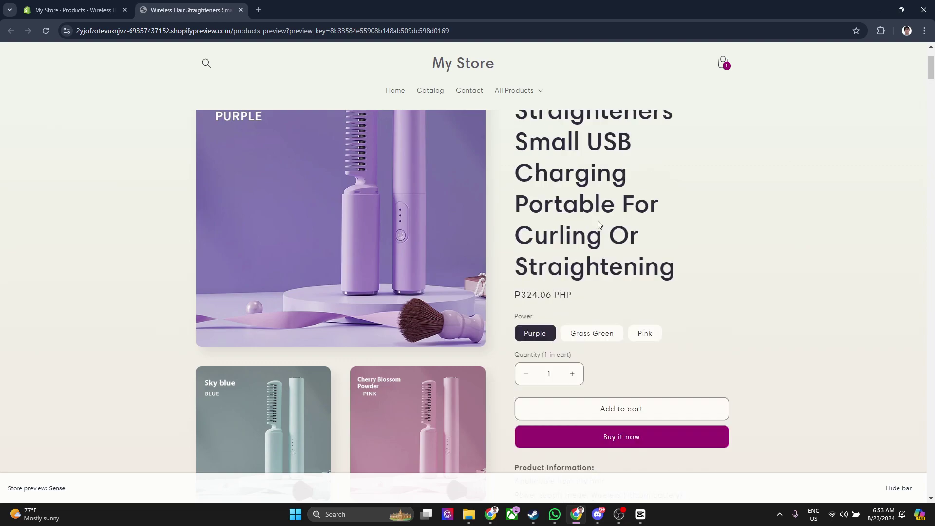
scroll(597, 224, up, 1)
scroll(559, 269, down, 1)
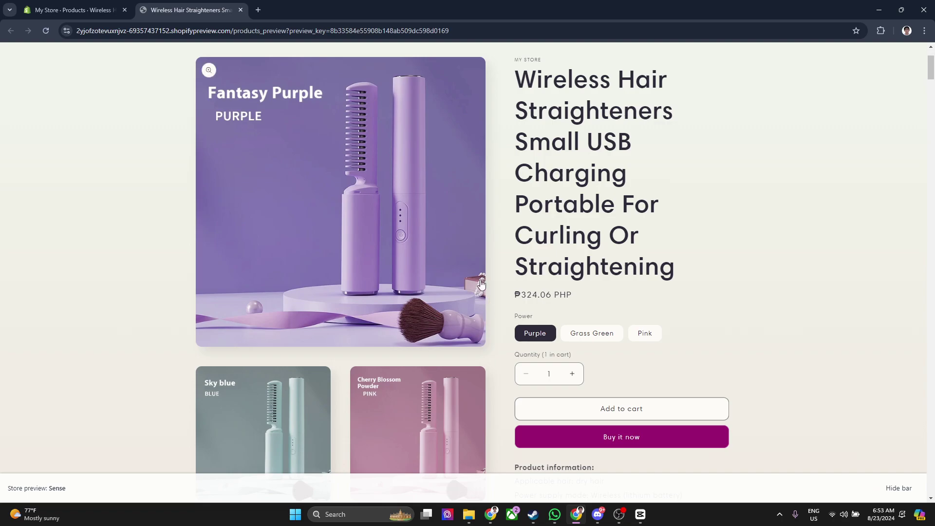
click(73, 10)
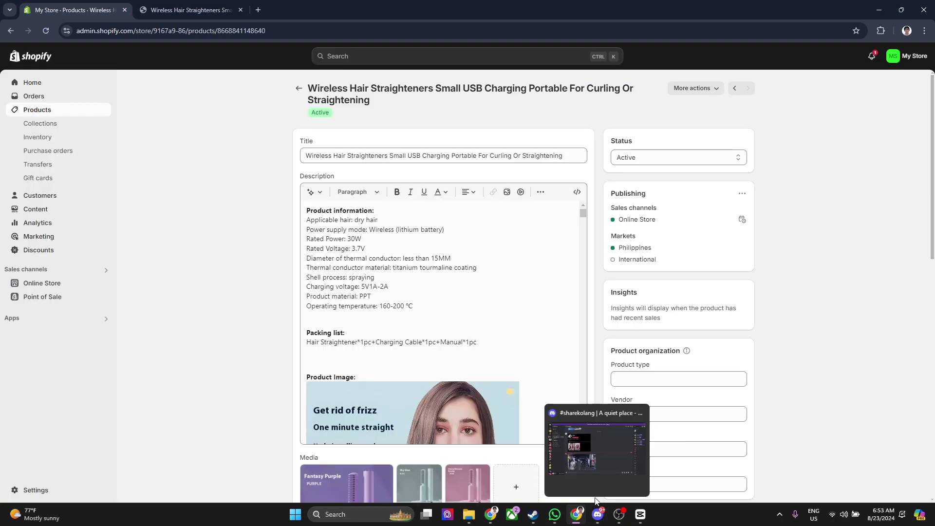